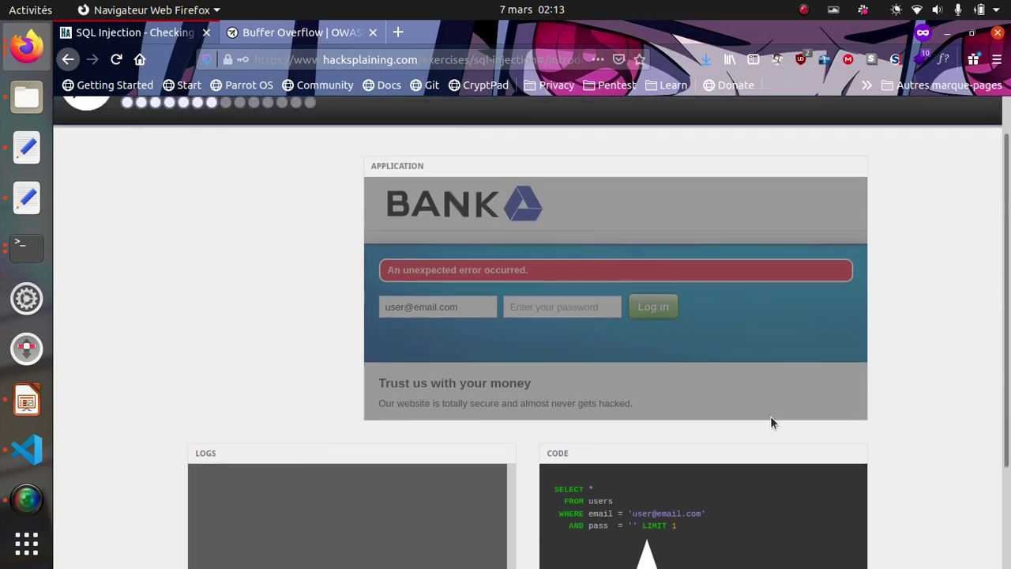
- Highlight the full login query, then the stretch from the email value to LIMIT 1
scroll(771, 418, "down", 3)
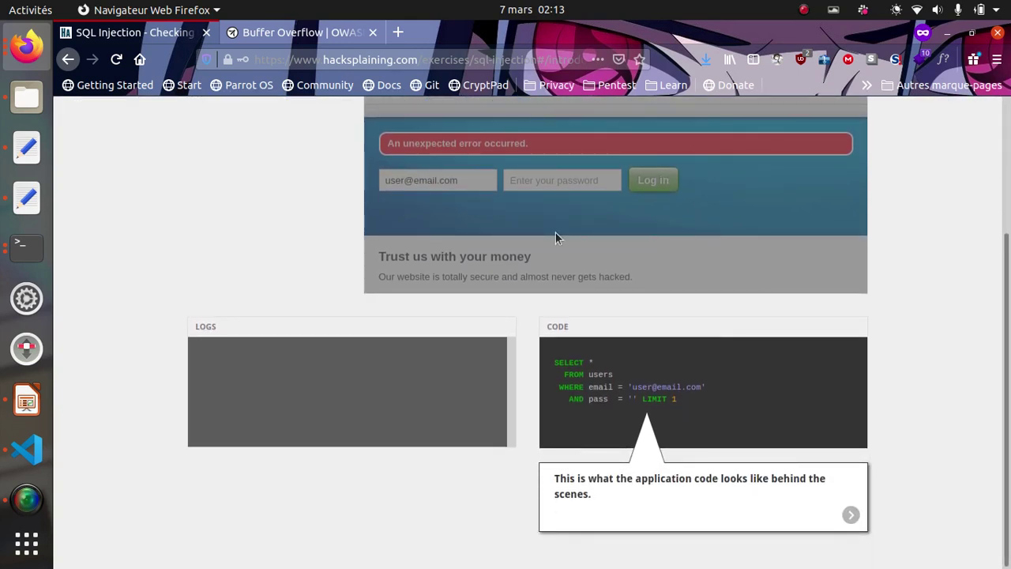
scroll(572, 240, "up", 1)
scroll(571, 238, "down", 1)
left_click_drag(552, 361, 684, 405)
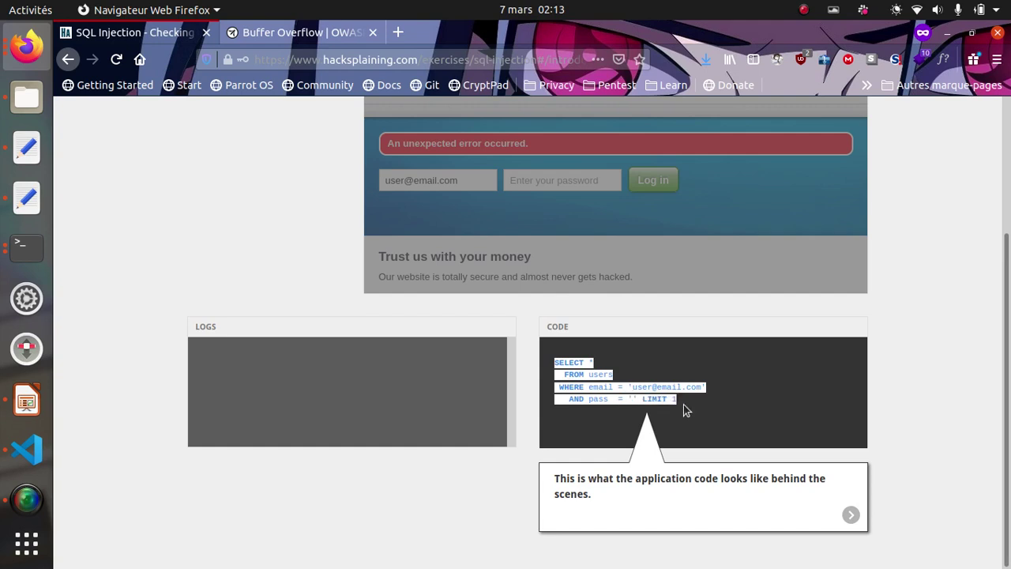
left_click(553, 365)
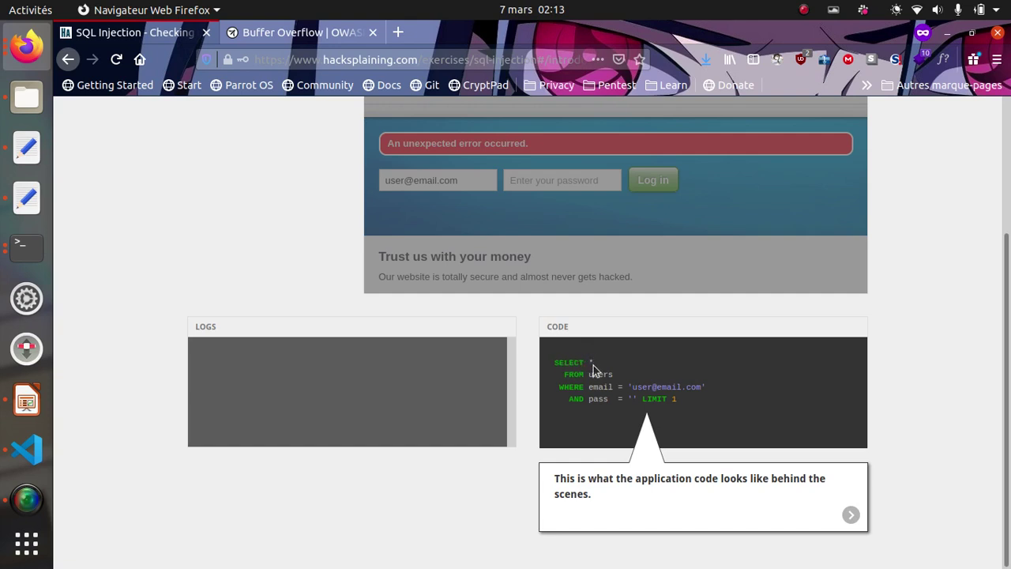
left_click_drag(629, 386, 708, 393)
left_click(707, 395)
- Highlight the query's password comparison and its LIMIT 1 clause
left_click_drag(594, 397, 627, 400)
left_click(632, 400)
left_click_drag(644, 399, 696, 400)
left_click(690, 403)
left_click(696, 401)
left_click_drag(646, 400, 697, 404)
left_click(697, 404)
left_click_drag(660, 401, 684, 405)
left_click(733, 405)
- Advance to the quoted-password step and log in with password'
left_click(849, 516)
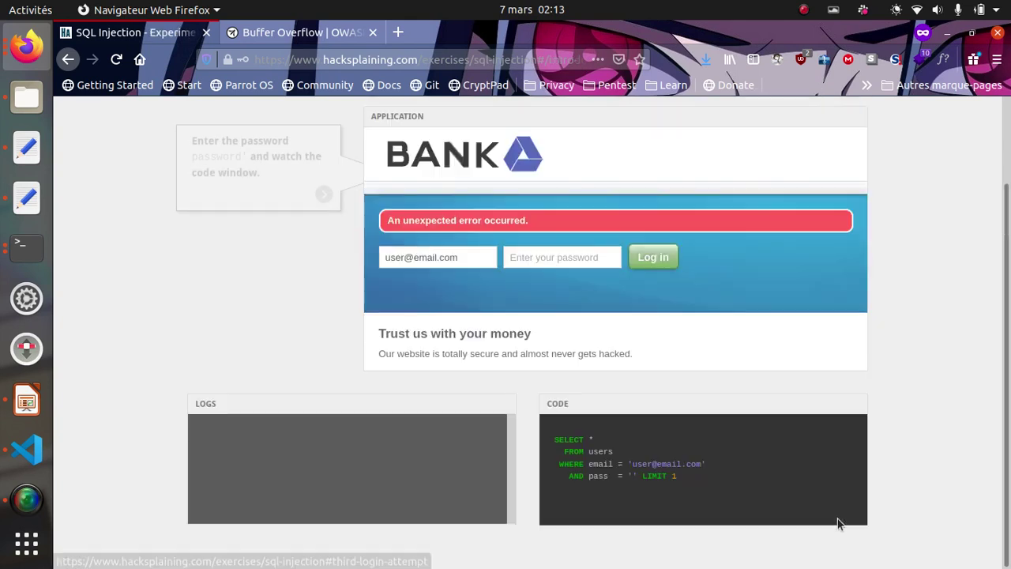
left_click(544, 257)
type("pas")
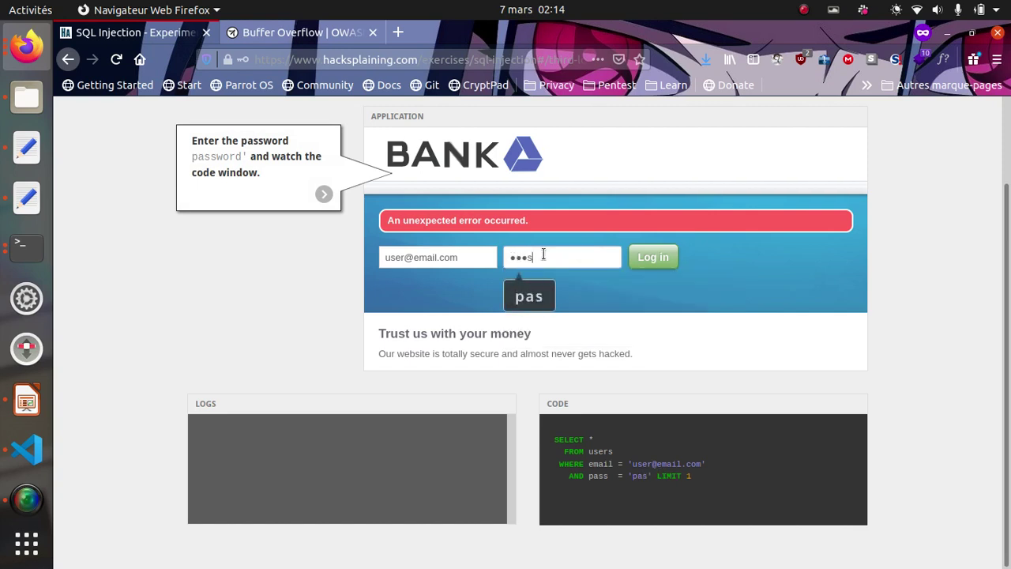
type("sword'")
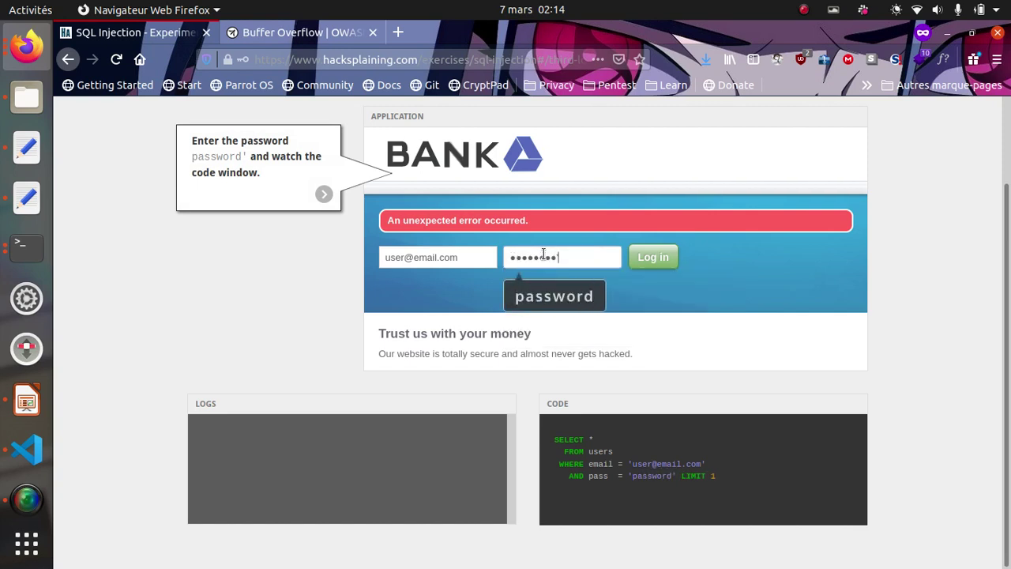
left_click(653, 257)
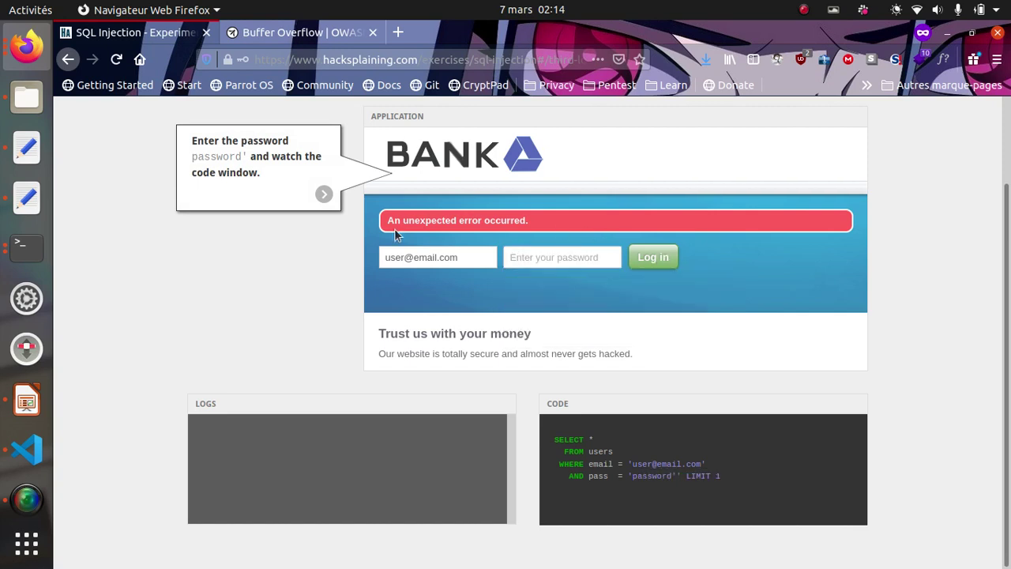
- Examine the unexpected error and the query's users table, pass column and WHERE email condition
left_click_drag(392, 220, 563, 216)
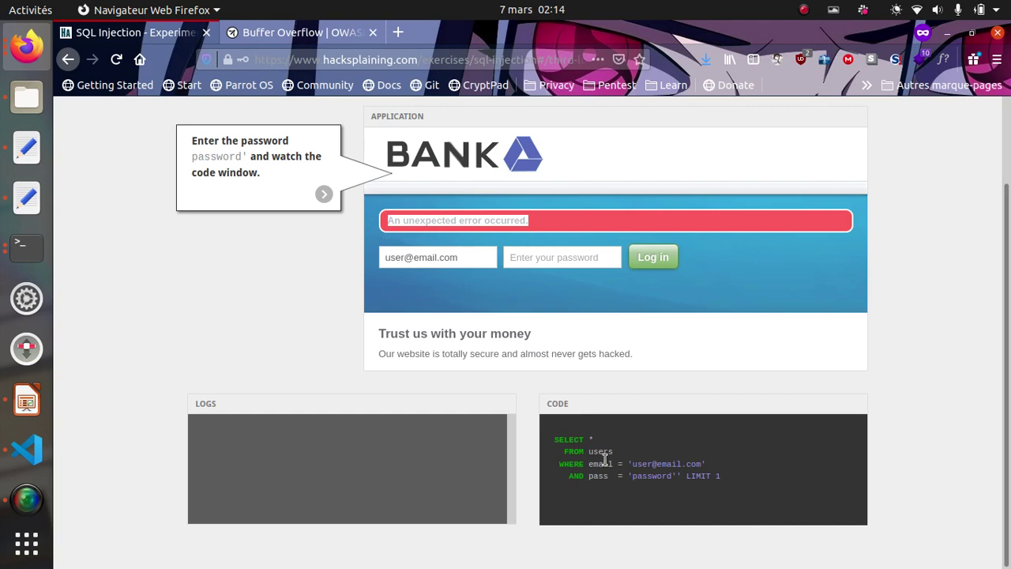
left_click_drag(554, 437, 832, 547)
left_click(771, 487)
double_click(601, 452)
left_click_drag(589, 475, 605, 469)
left_click(600, 496)
left_click_drag(563, 463, 701, 465)
left_click(632, 464)
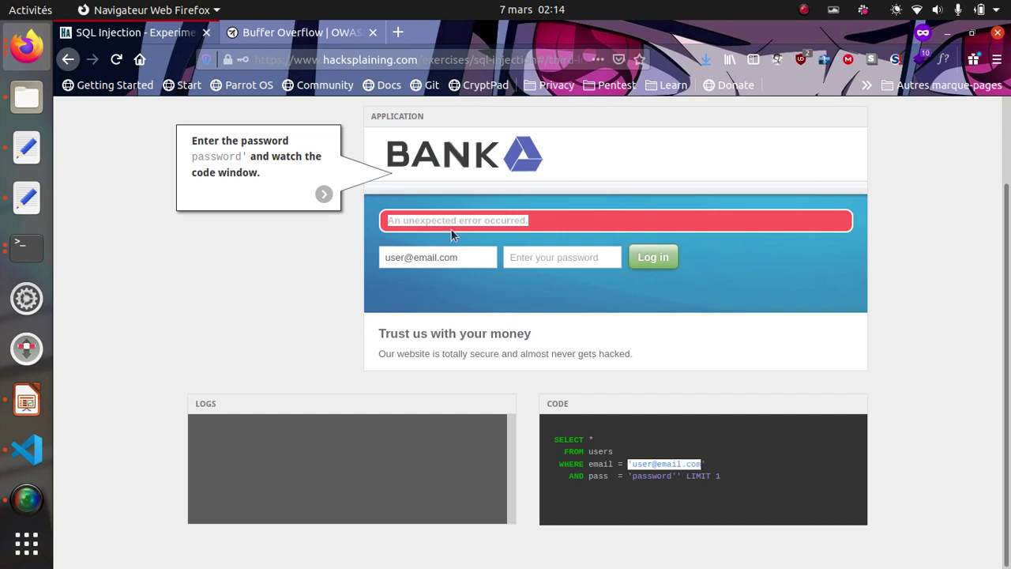
triple_click(433, 265)
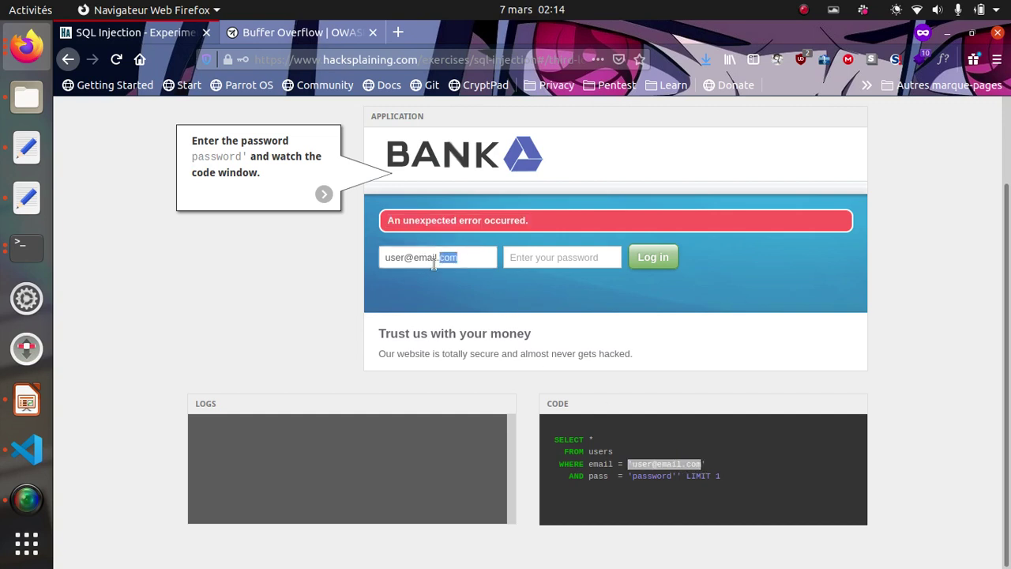
left_click(560, 356)
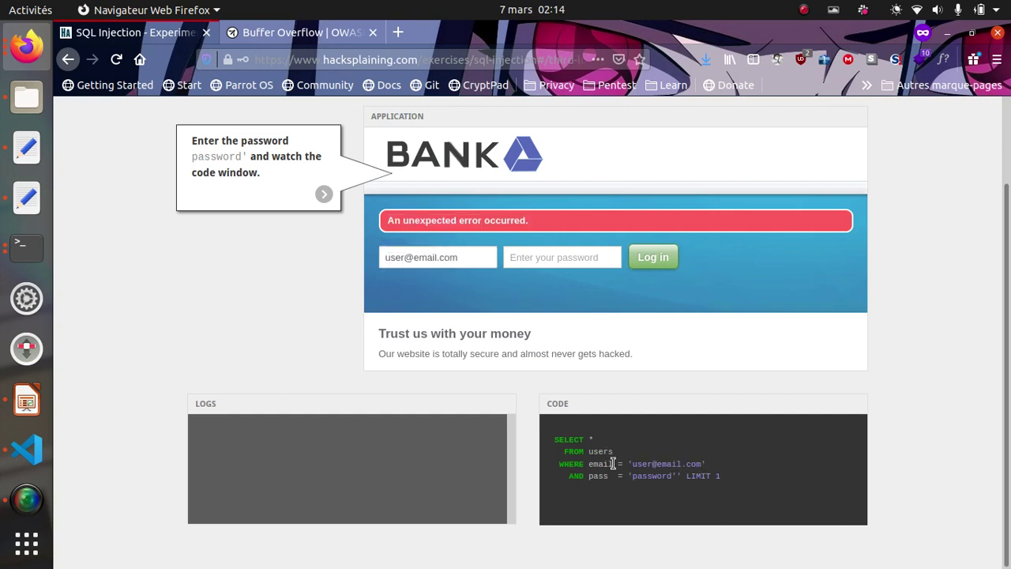
left_click(531, 258)
- Enter password' again and compare the query's password value with the error message
left_click(542, 261)
type("pas")
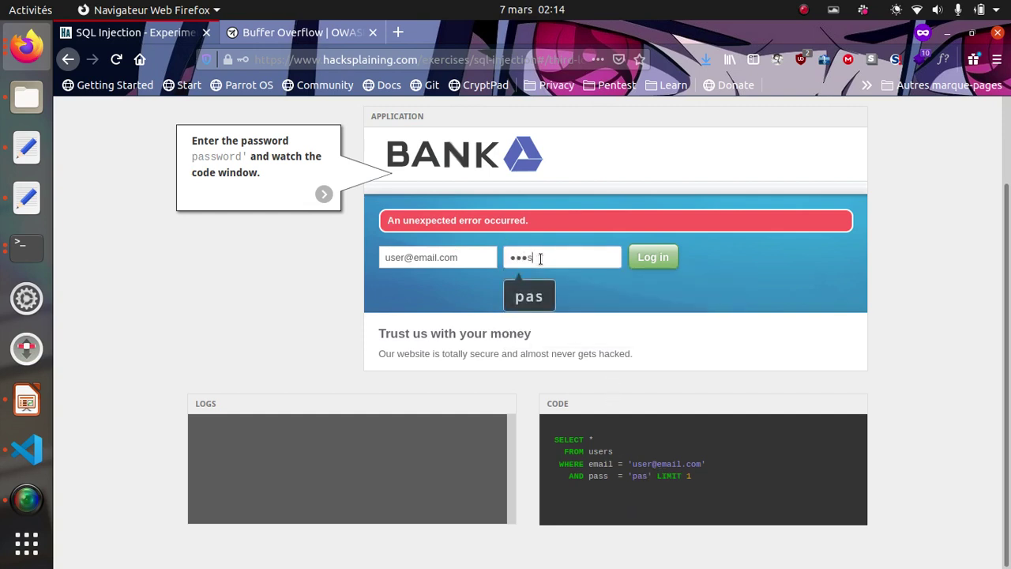
type("sword'")
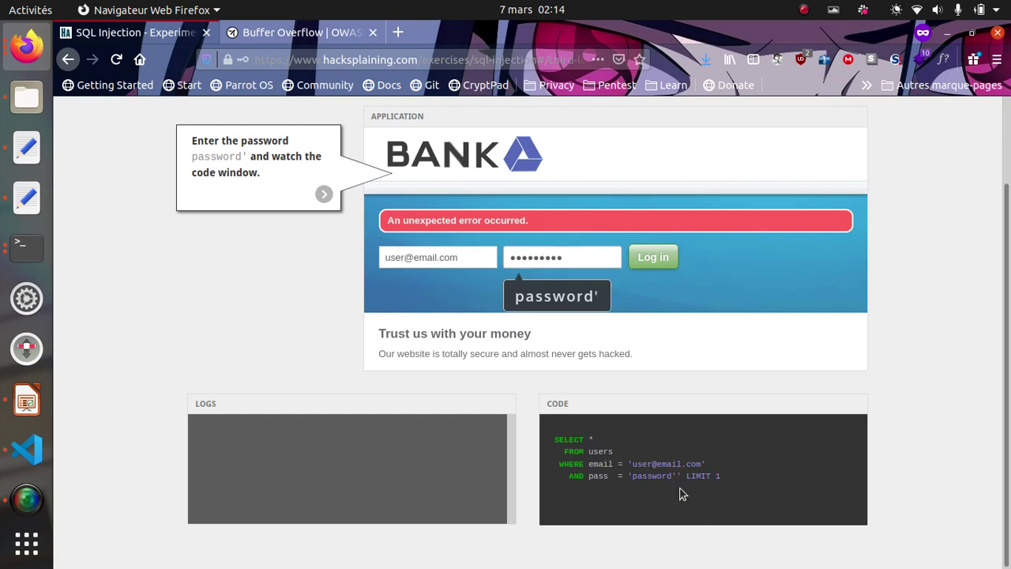
left_click_drag(675, 479, 633, 474)
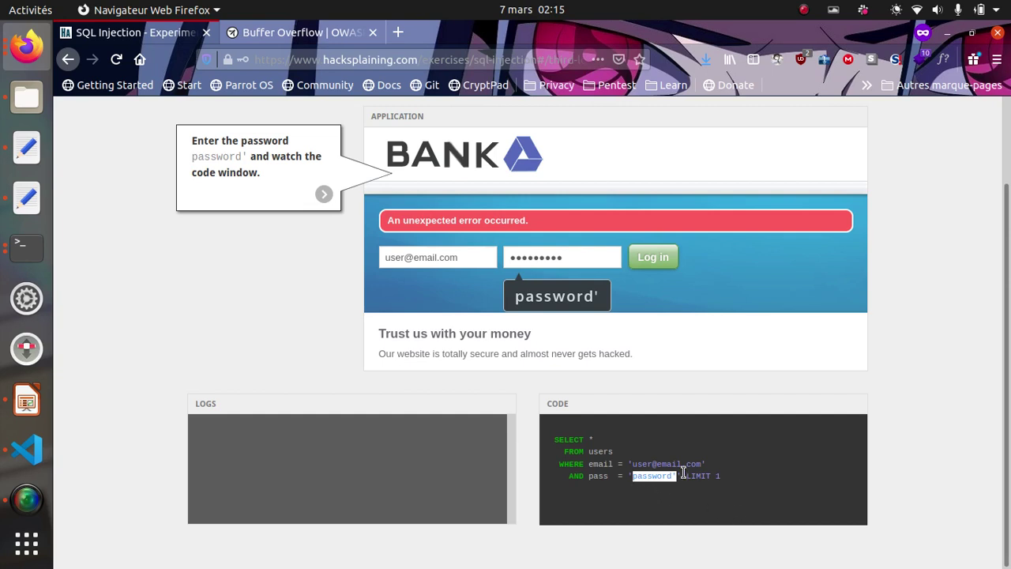
left_click(678, 476)
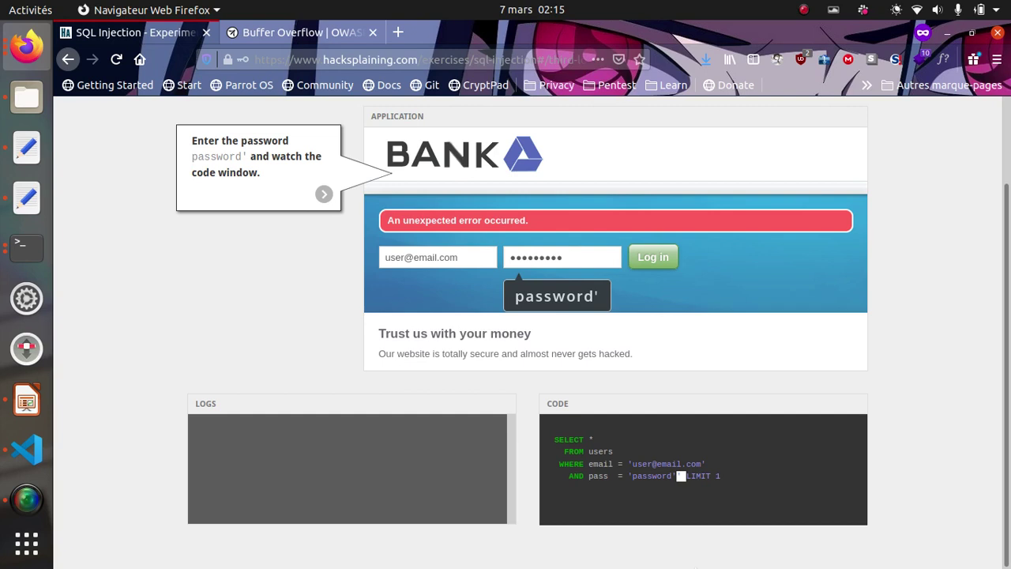
left_click_drag(738, 474, 628, 459)
left_click(685, 479)
left_click_drag(433, 218, 582, 221)
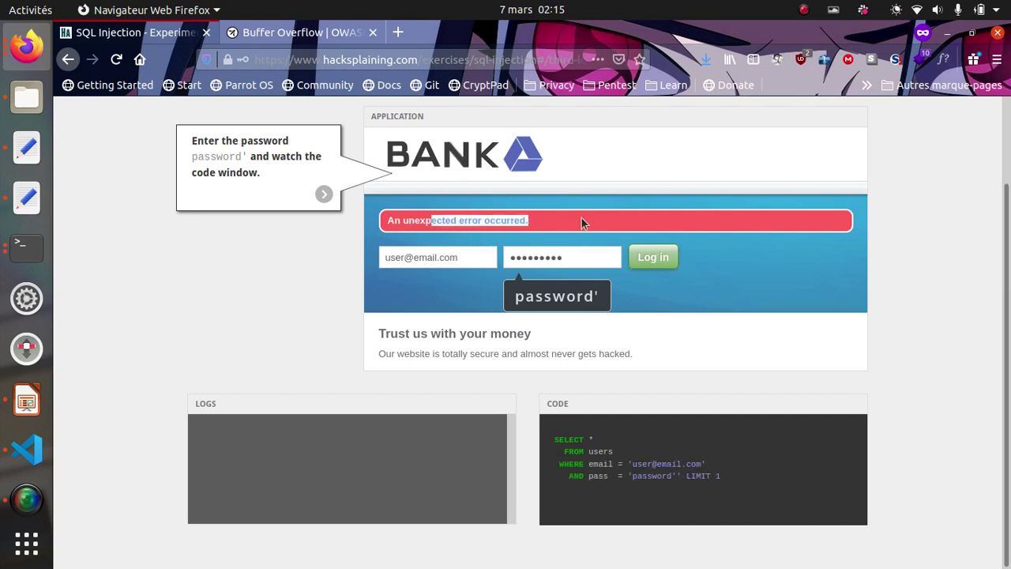
left_click_drag(626, 463, 720, 461)
left_click(630, 465)
- Delete the trailing quote and submit the login with the plain password
left_click(579, 253)
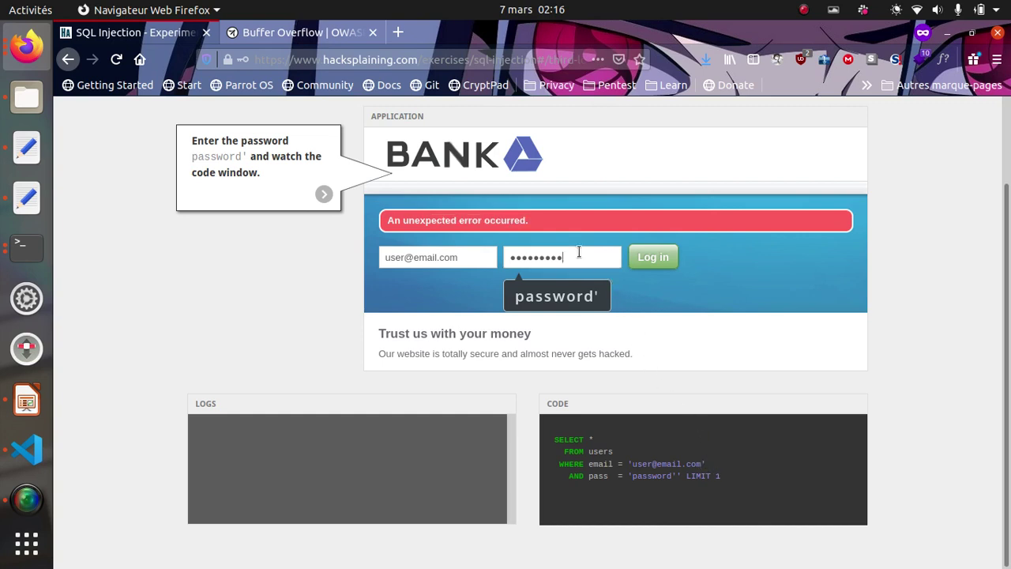
key("BackSpace")
left_click(658, 266)
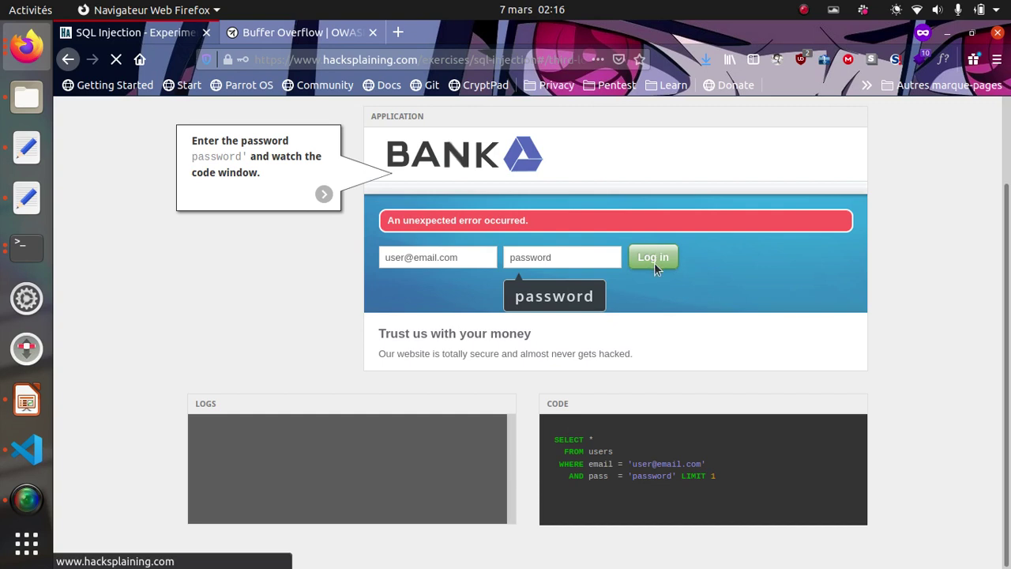
- Dismiss the password suggestions and note the 'Unknown email or password.' message
left_click(555, 256)
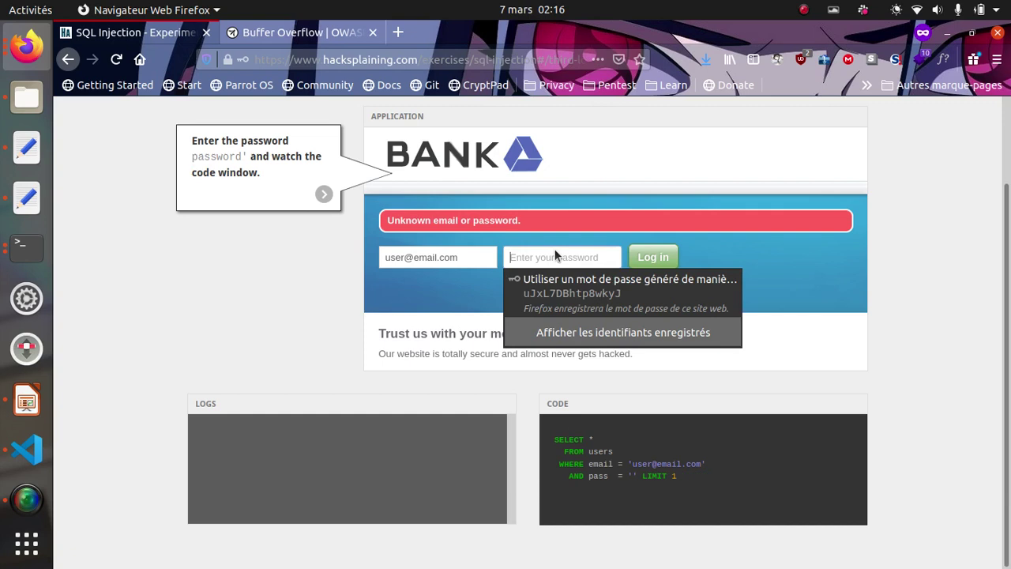
left_click(827, 256)
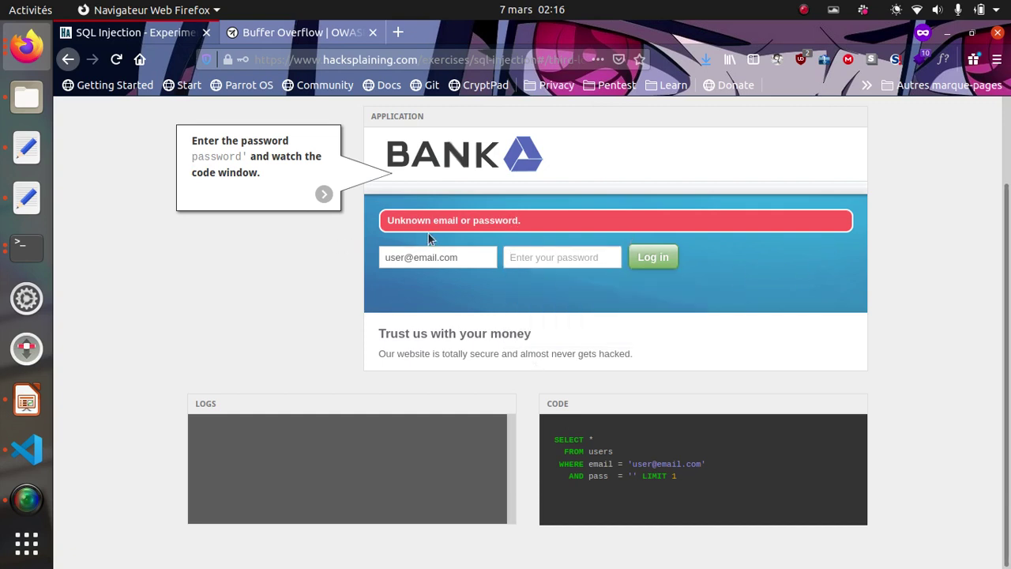
left_click_drag(399, 220, 714, 210)
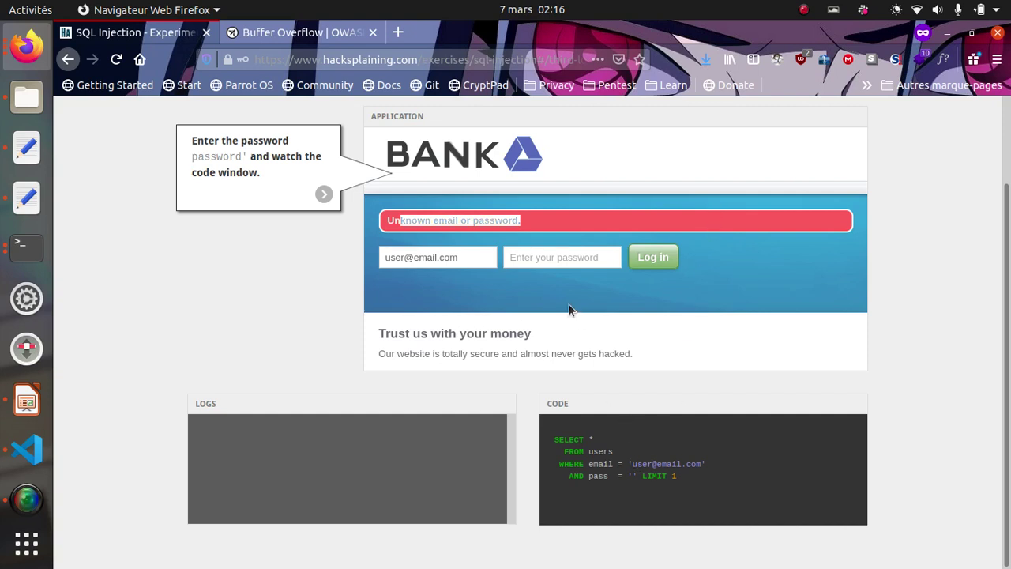
- Type password followed by a quote, then highlight the doubled quote in the query
left_click(556, 259)
type("password")
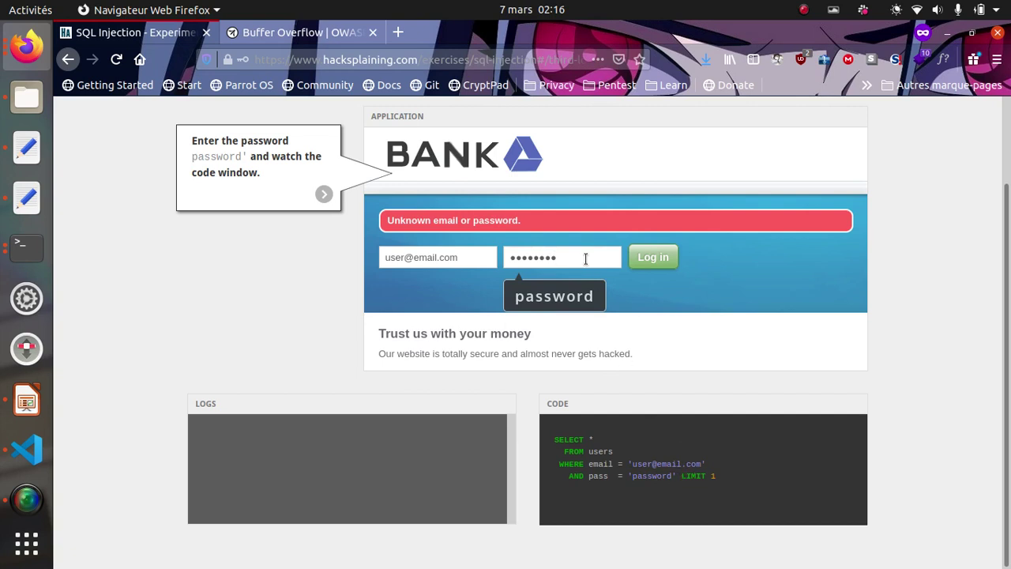
type("'")
left_click_drag(721, 476, 625, 476)
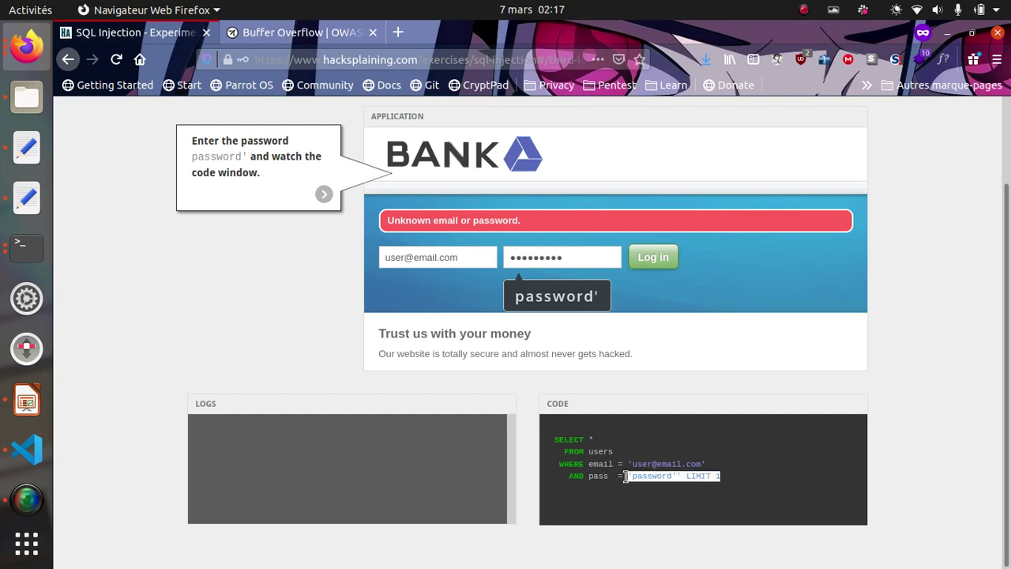
double_click(679, 477)
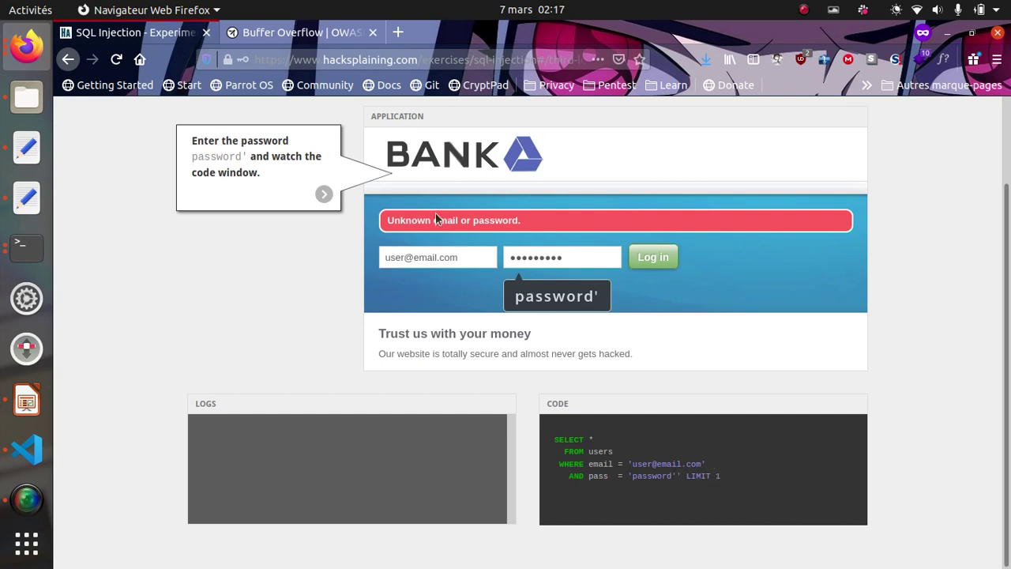
- Submit password' to get 'An unexpected error occurred.' and show the quote-terminates-query explanation
left_click(653, 260)
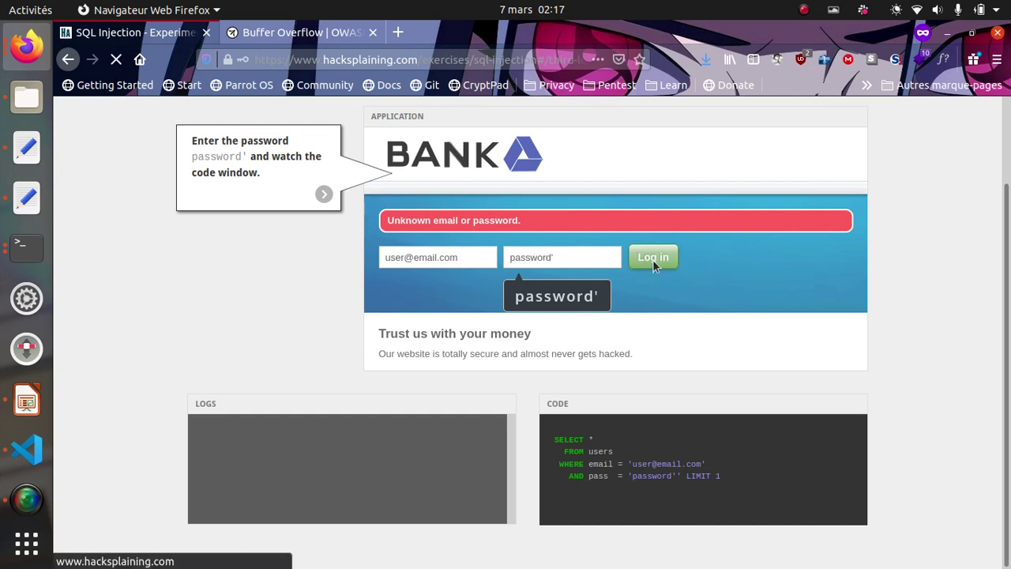
left_click_drag(401, 221, 625, 221)
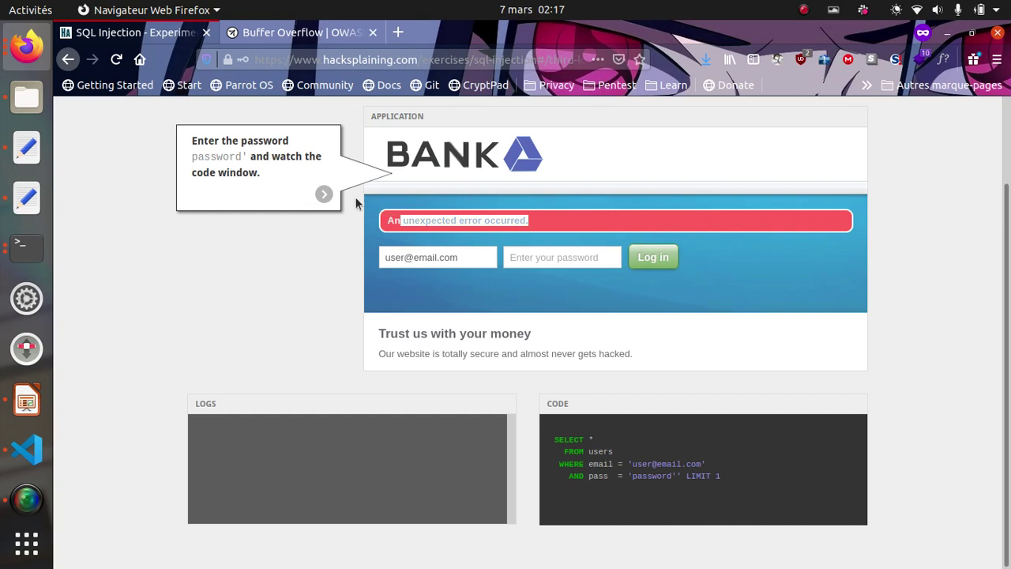
left_click(324, 193)
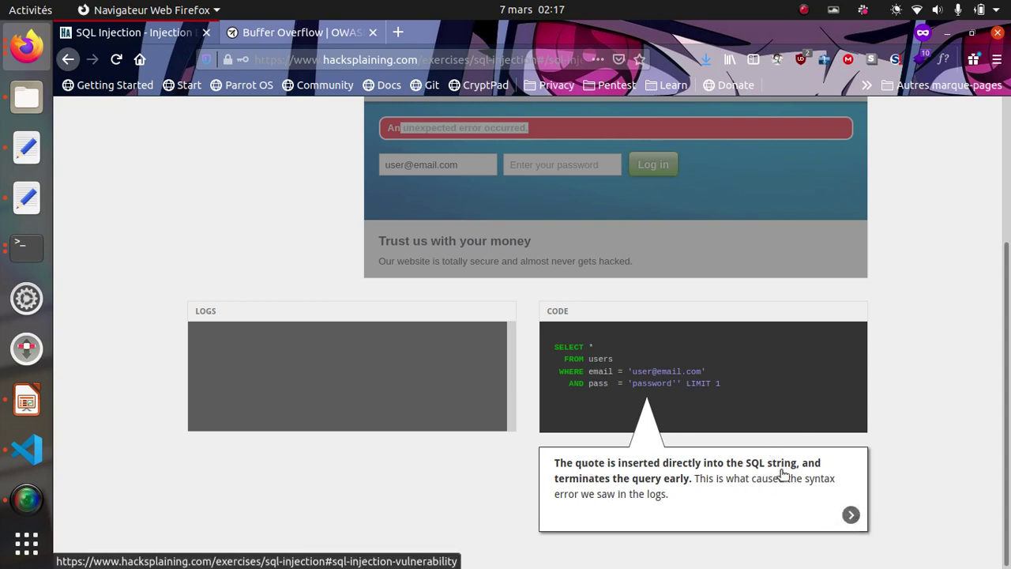
- Skip past the SQL injection conclusion to the ' or 1=1-- login exercise
left_click(847, 514)
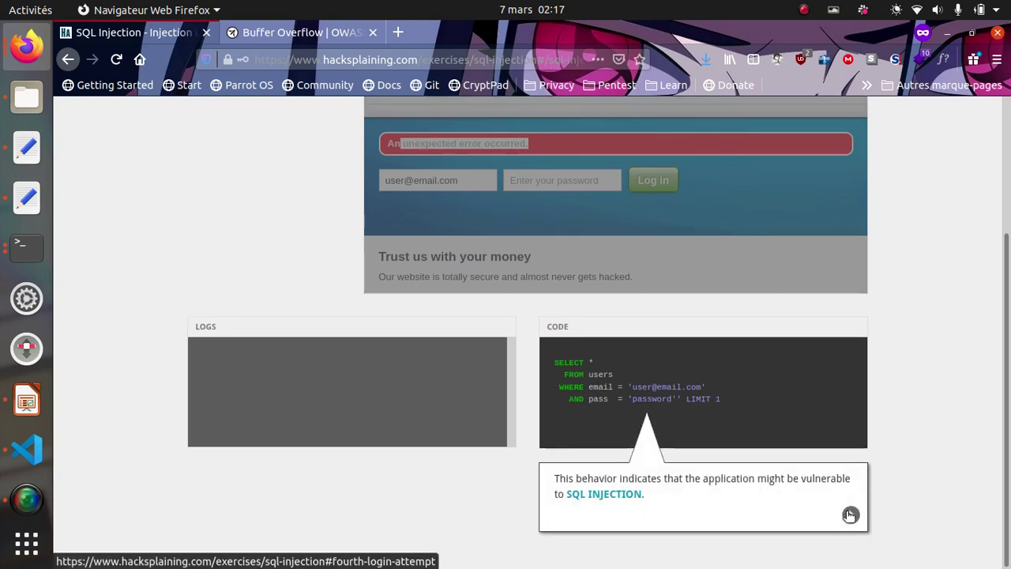
left_click(850, 514)
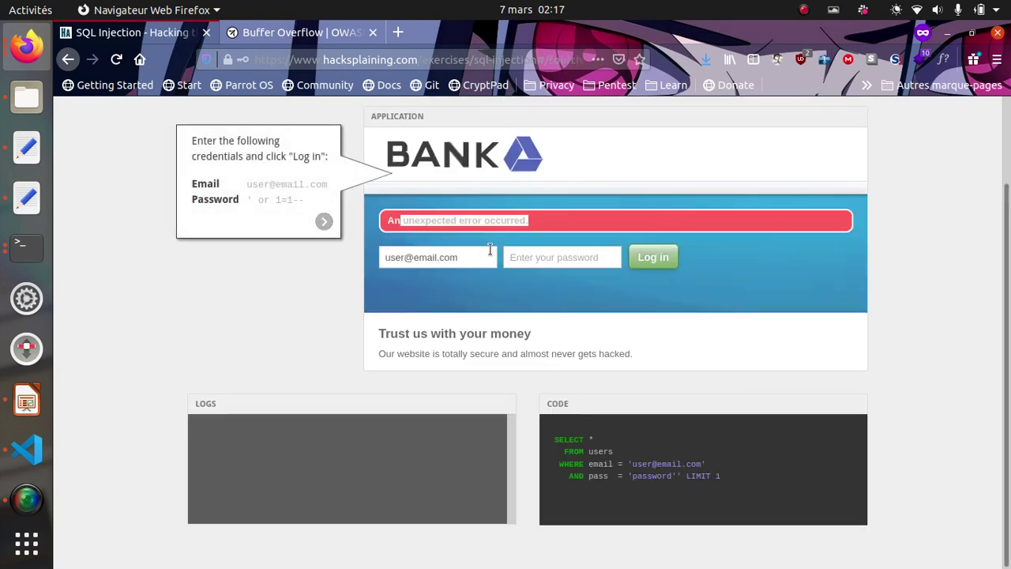
left_click(550, 261)
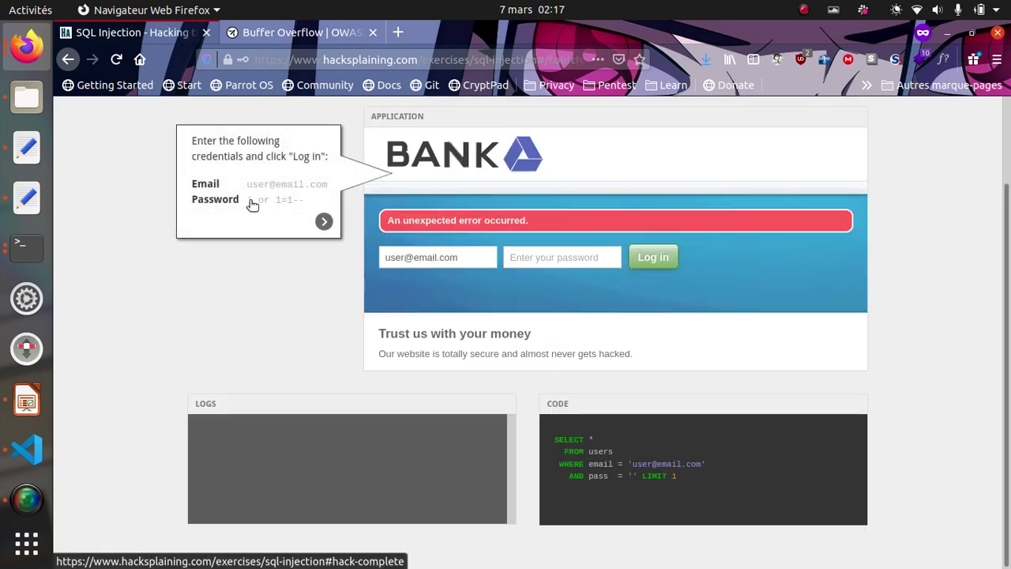
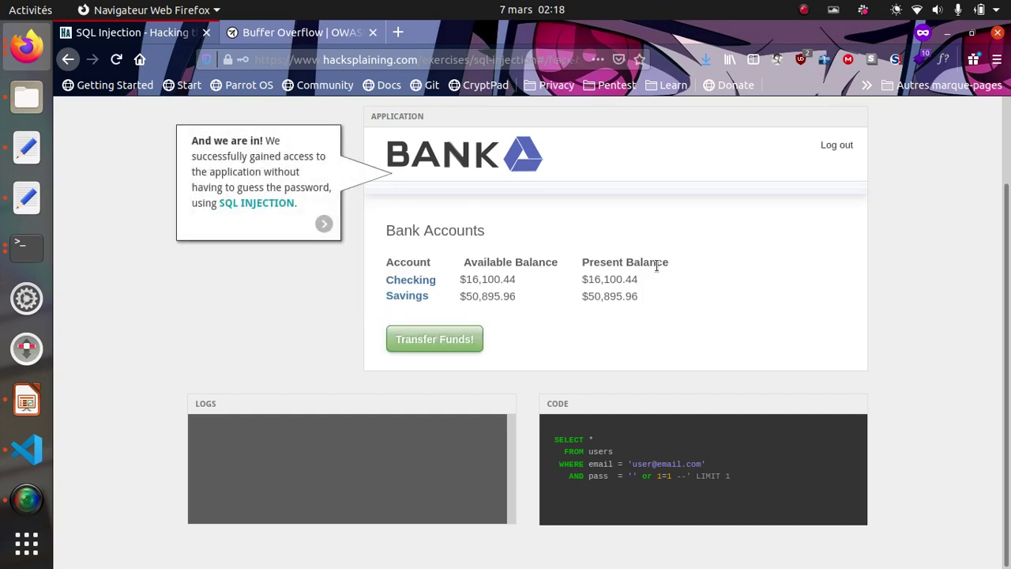
- Highlight the Bank Accounts table and the Checking balance of $16,100.44
left_click_drag(681, 308, 605, 294)
left_click(391, 272)
left_click(458, 279)
left_click_drag(458, 280, 588, 278)
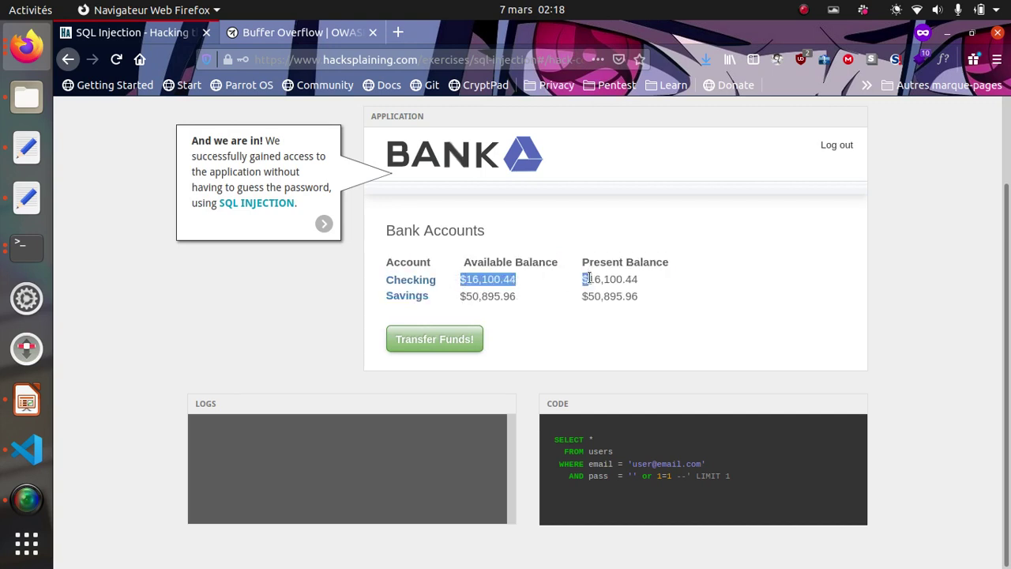
left_click(588, 278)
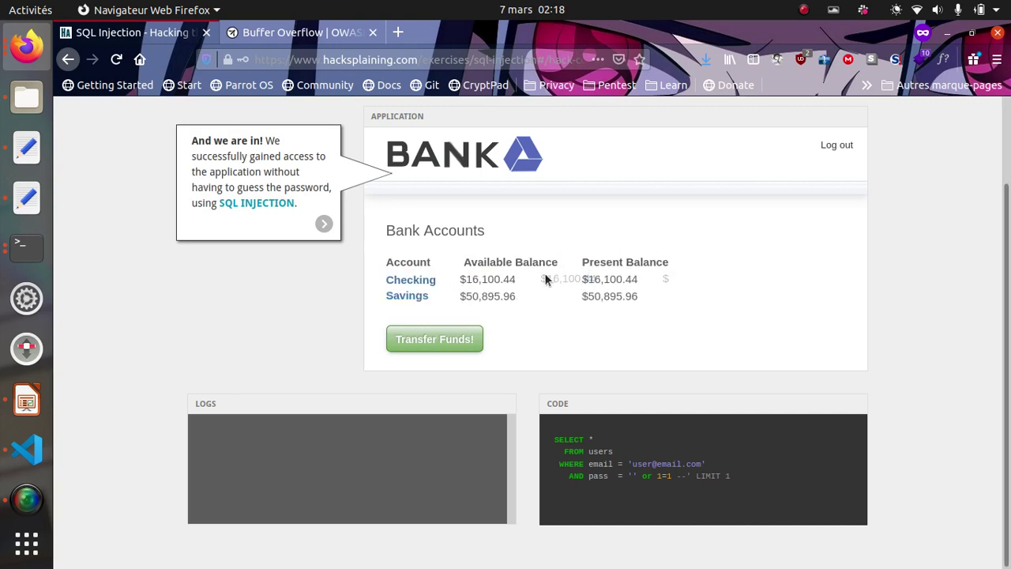
- Highlight both balance columns, then advance to the explanation of the injected SQL query
triple_click(468, 278)
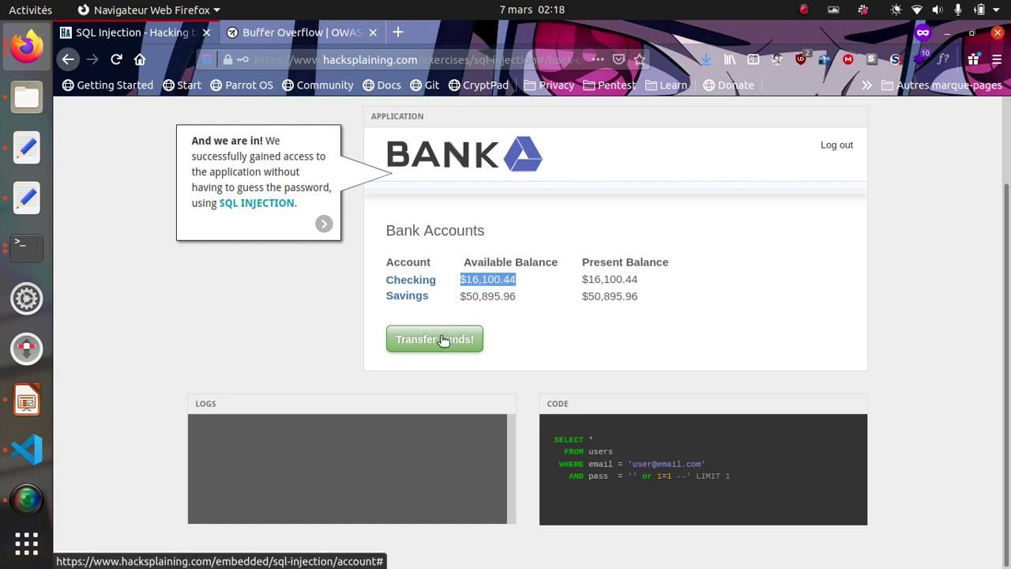
left_click_drag(460, 281, 699, 316)
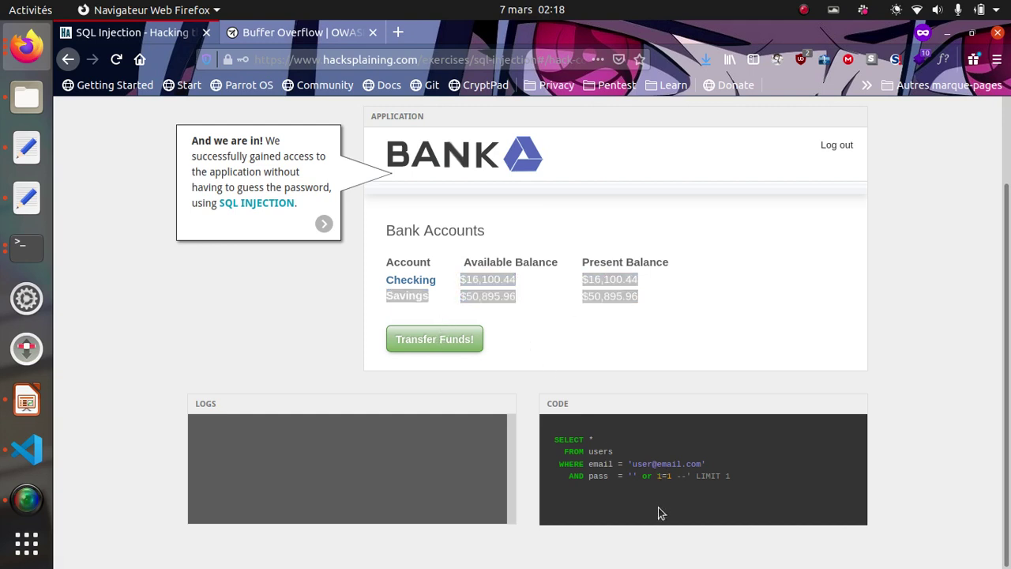
left_click(325, 224)
left_click_drag(735, 385, 537, 312)
- Highlight the injected 'or 1=1 --' part, the -- comment characters and the LIMIT 1 clause
left_click(740, 389)
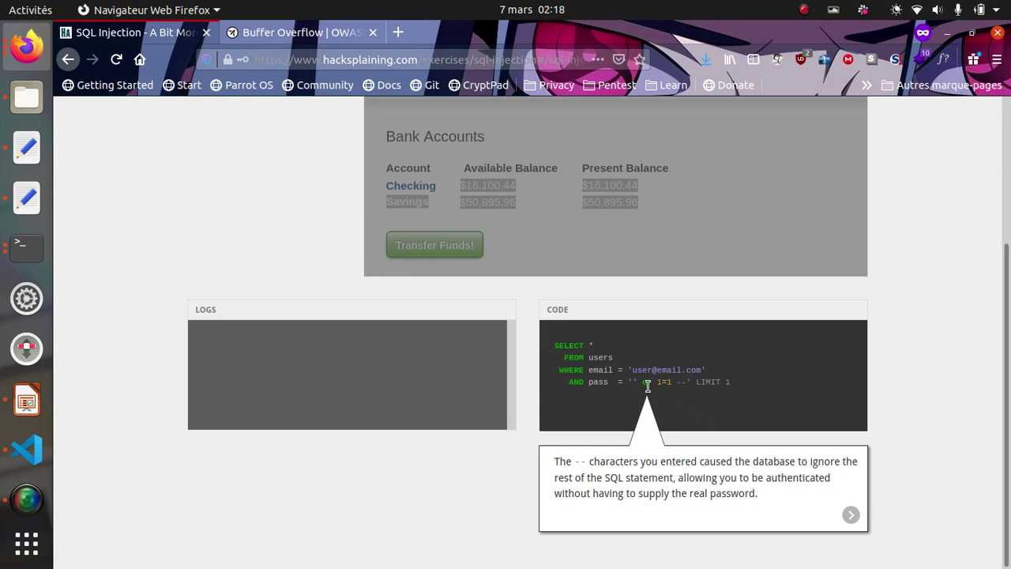
scroll(637, 384, "up", 3)
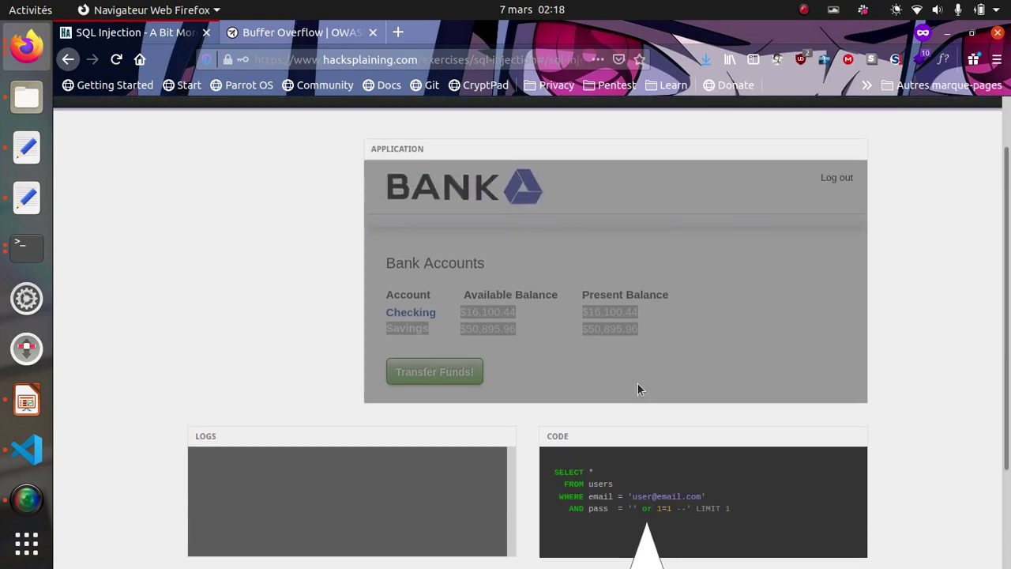
scroll(637, 384, "down", 3)
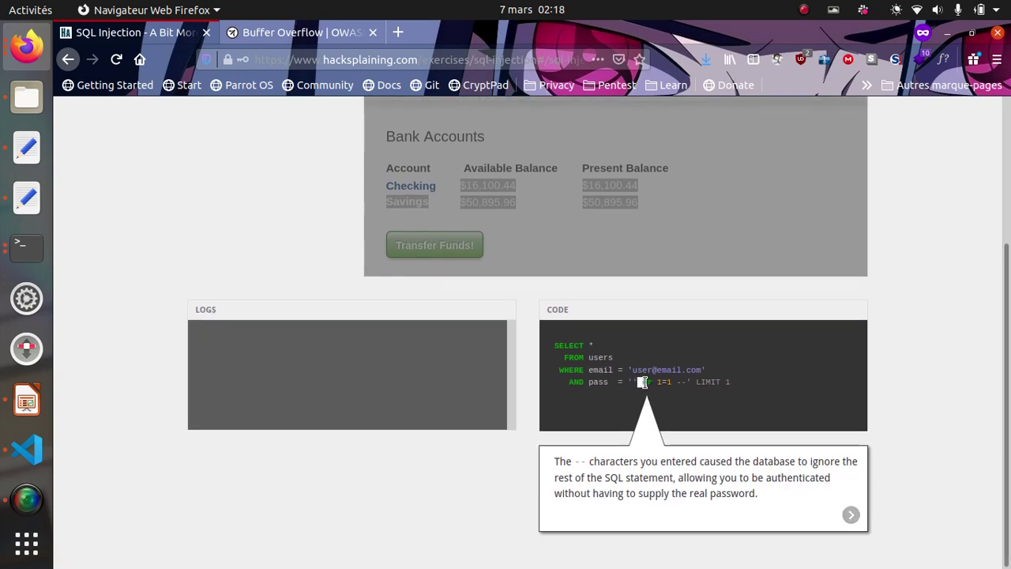
left_click_drag(642, 382, 692, 382)
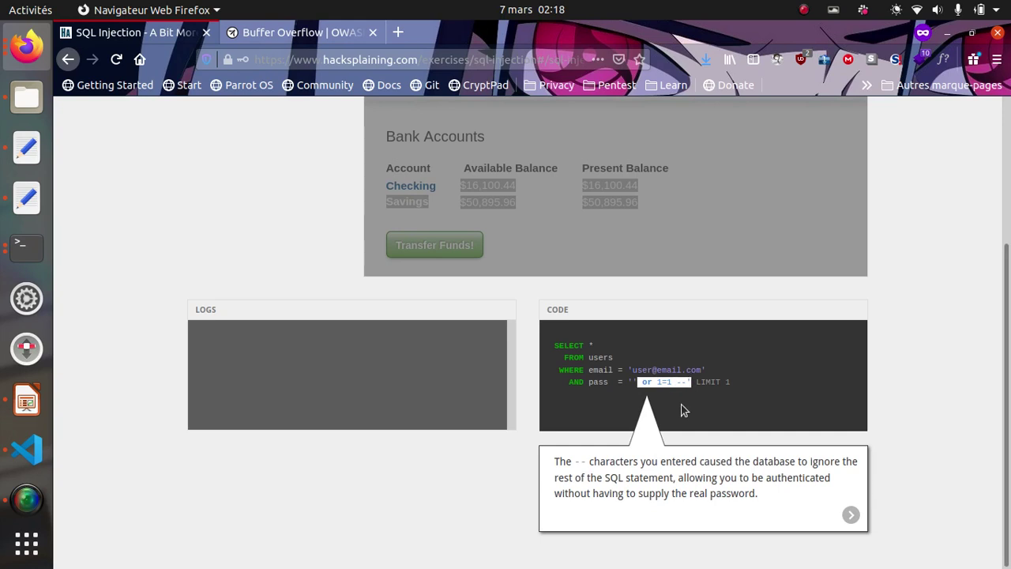
left_click(684, 411)
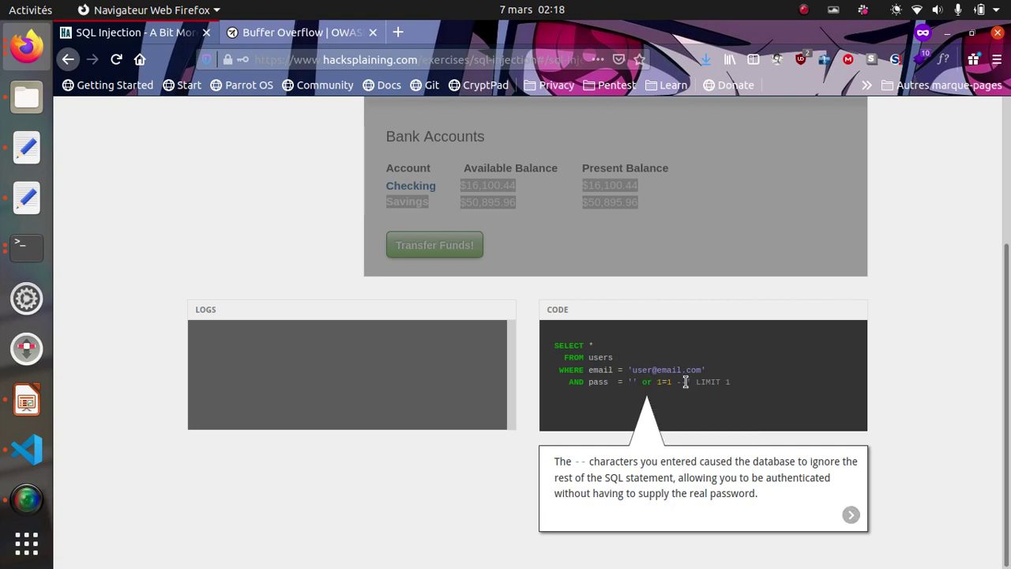
double_click(681, 381)
left_click_drag(743, 387, 696, 385)
left_click(743, 397)
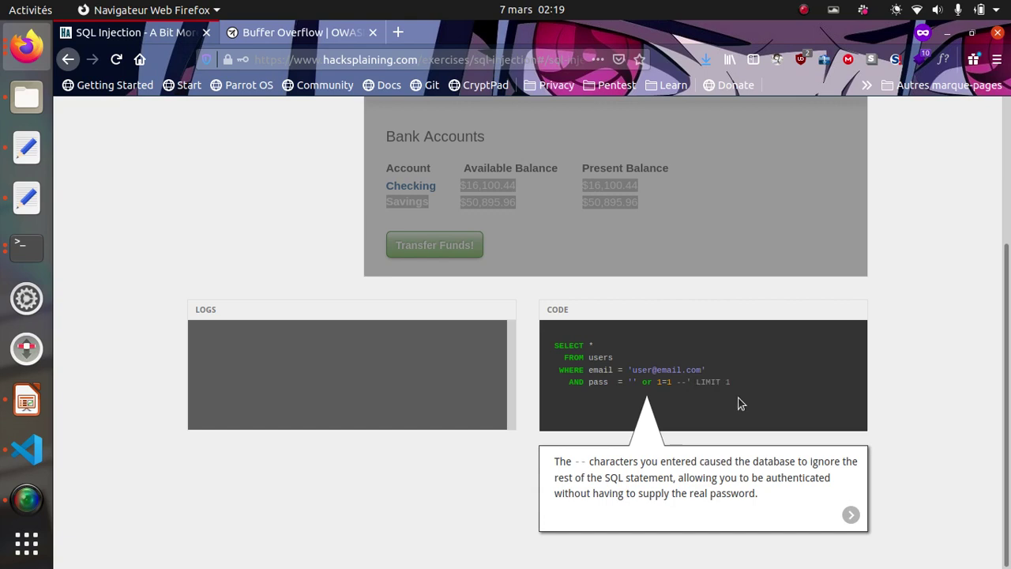
- Highlight the word 'or', the email value and the pass line, then advance to the exercise's end
double_click(647, 383)
left_click_drag(659, 383, 636, 382)
left_click(675, 393)
left_click_drag(633, 372, 700, 372)
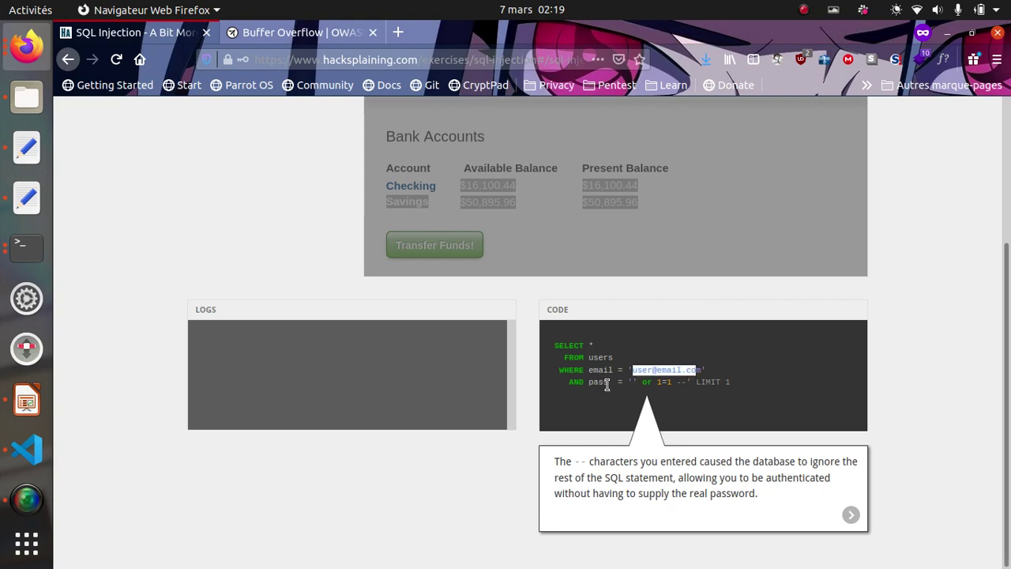
left_click(631, 383)
left_click_drag(630, 383, 637, 407)
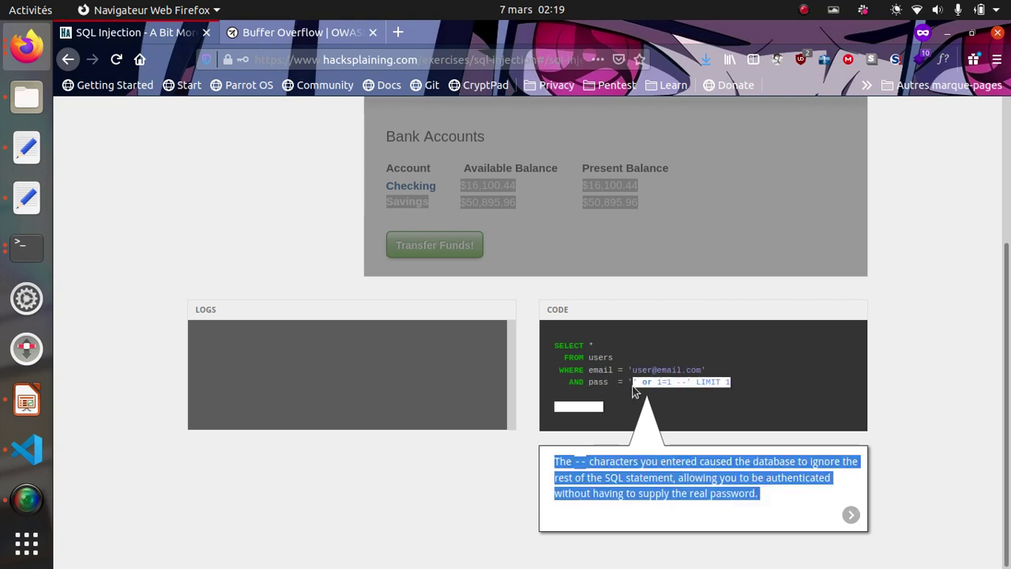
left_click(631, 383)
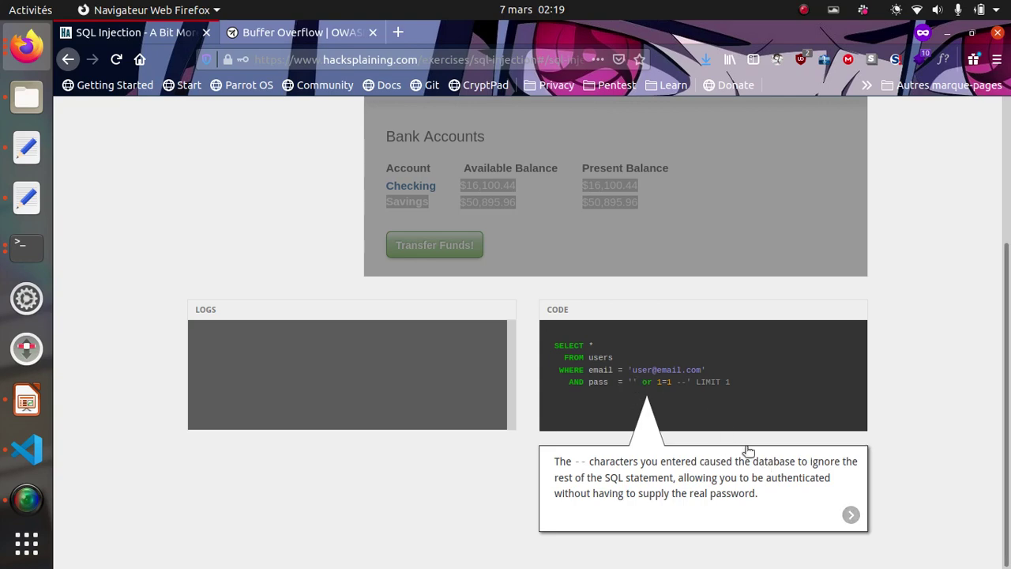
left_click(850, 513)
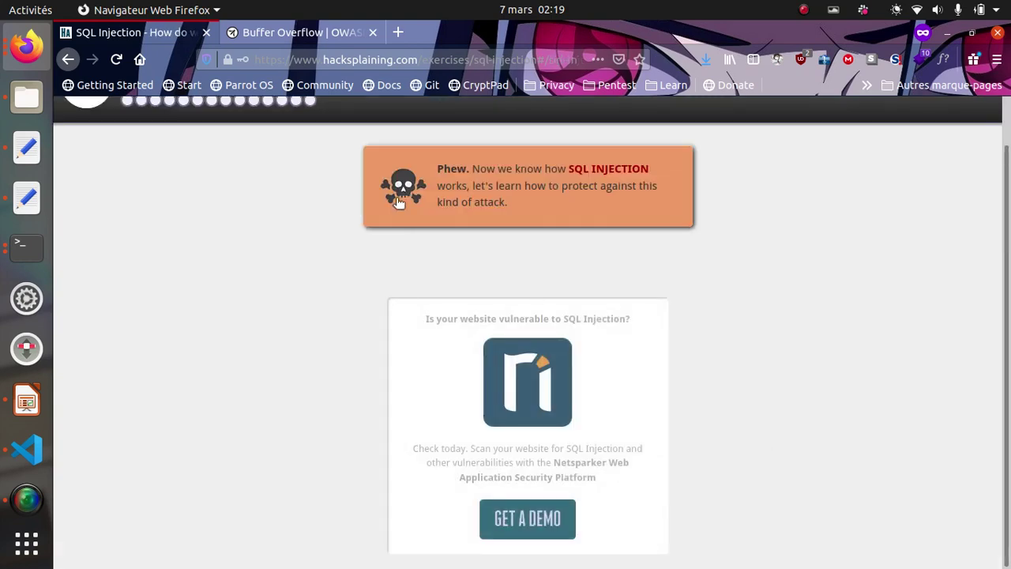
- Return to the previous lesson step showing the Bank Accounts view and the -- explanation
left_click(292, 100)
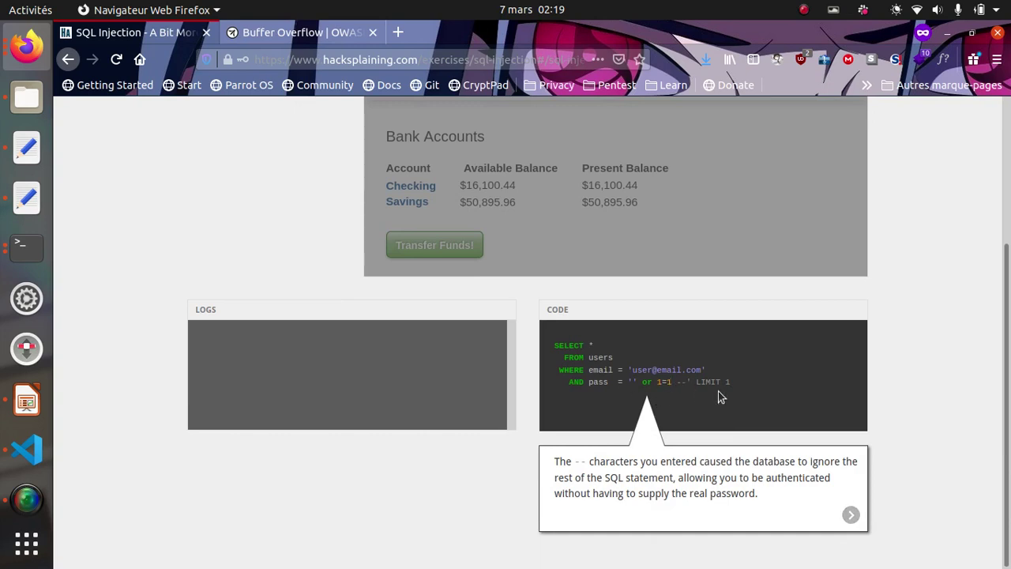
scroll(719, 396, "down", 1)
left_click_drag(588, 345, 616, 349)
left_click(596, 363)
left_click_drag(584, 358, 701, 369)
left_click(720, 366)
double_click(593, 381)
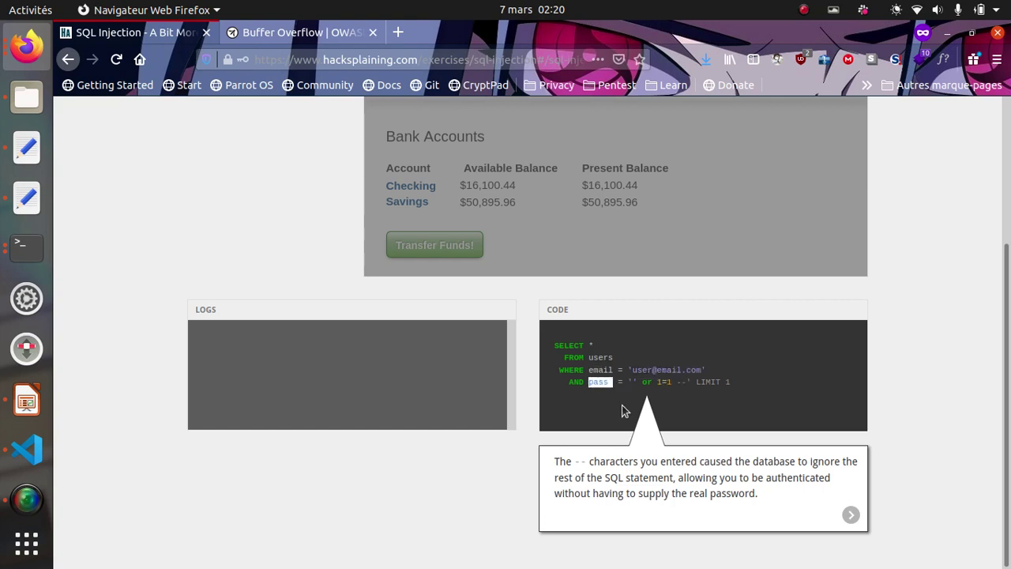
left_click_drag(629, 382, 635, 382)
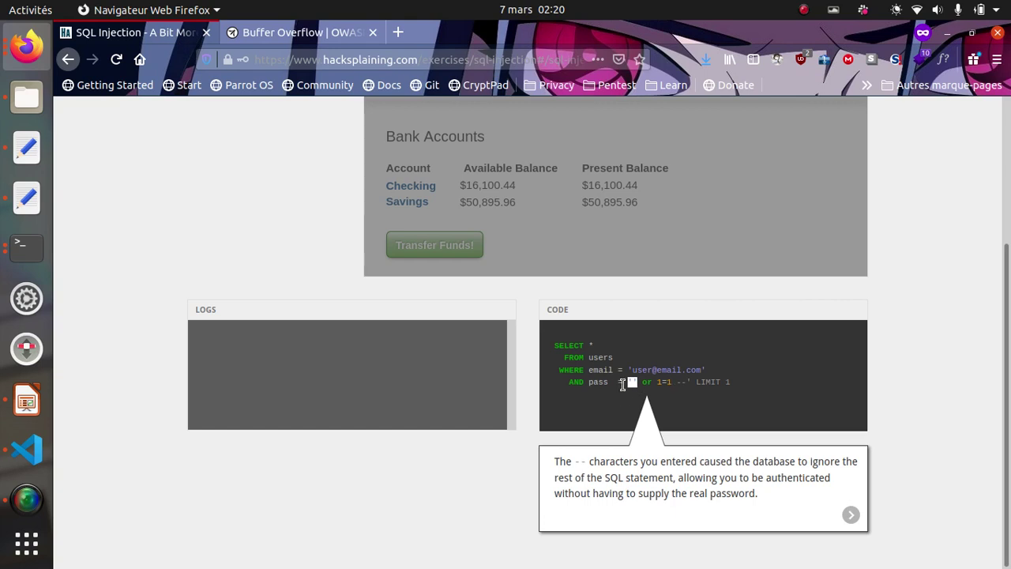
left_click_drag(672, 384, 656, 385)
left_click_drag(635, 385, 670, 384)
left_click(622, 385)
left_click_drag(640, 380, 628, 381)
left_click_drag(632, 386, 640, 383)
left_click(640, 383)
left_click_drag(628, 383, 632, 383)
double_click(580, 341)
double_click(606, 359)
left_click_drag(598, 370, 710, 372)
left_click(602, 386)
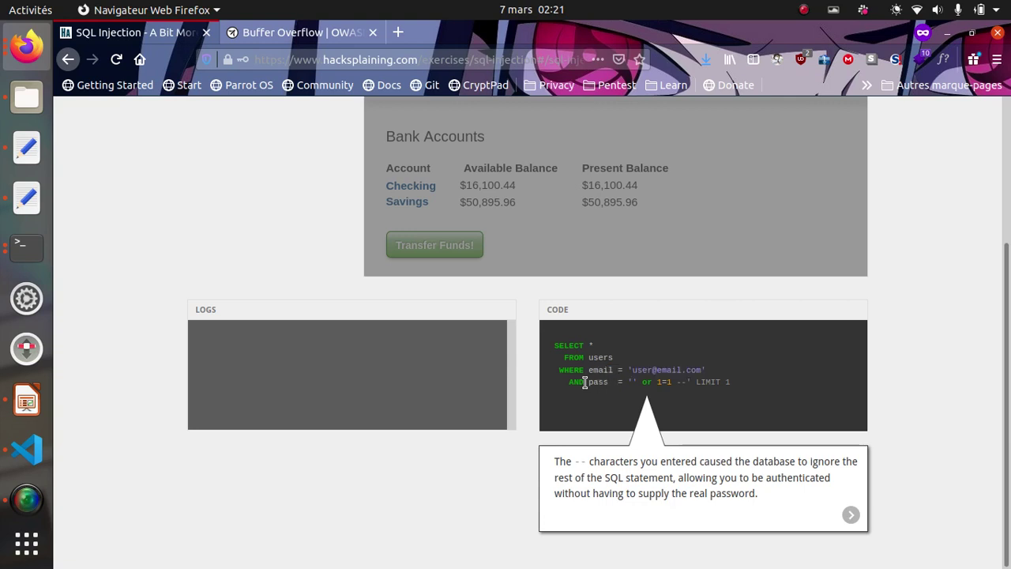
left_click_drag(586, 383, 684, 383)
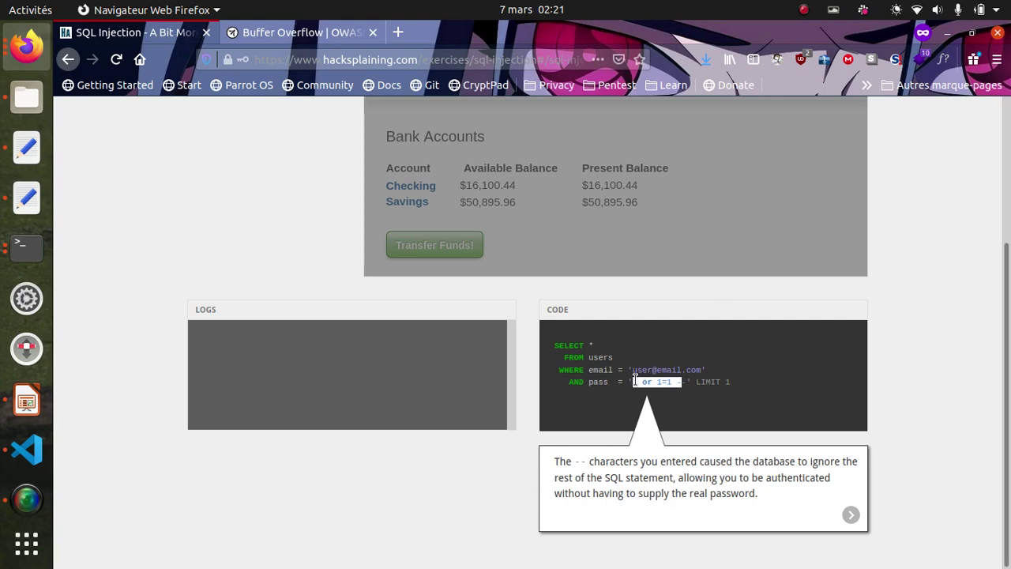
mouse_move(588, 357)
left_mouse_down()
mouse_move(603, 358)
mouse_move(590, 368)
mouse_move(603, 348)
left_mouse_up()
double_click(594, 357)
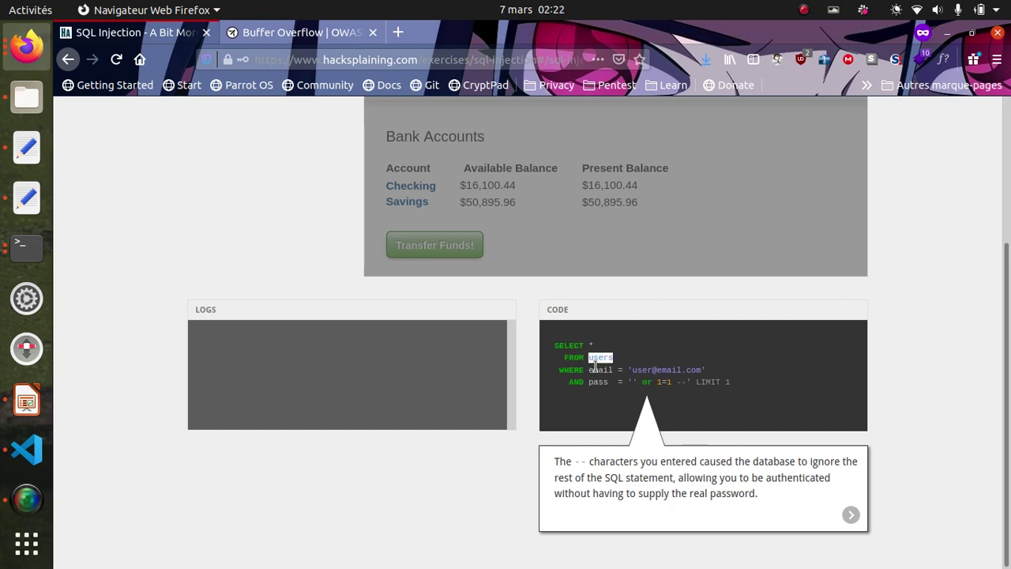
left_click_drag(593, 370, 722, 372)
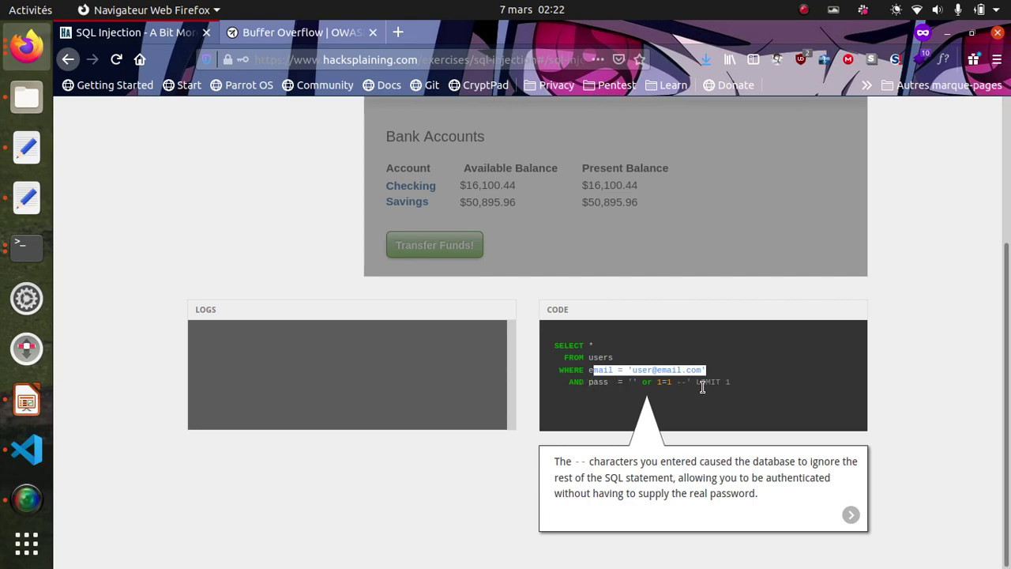
left_click(630, 385)
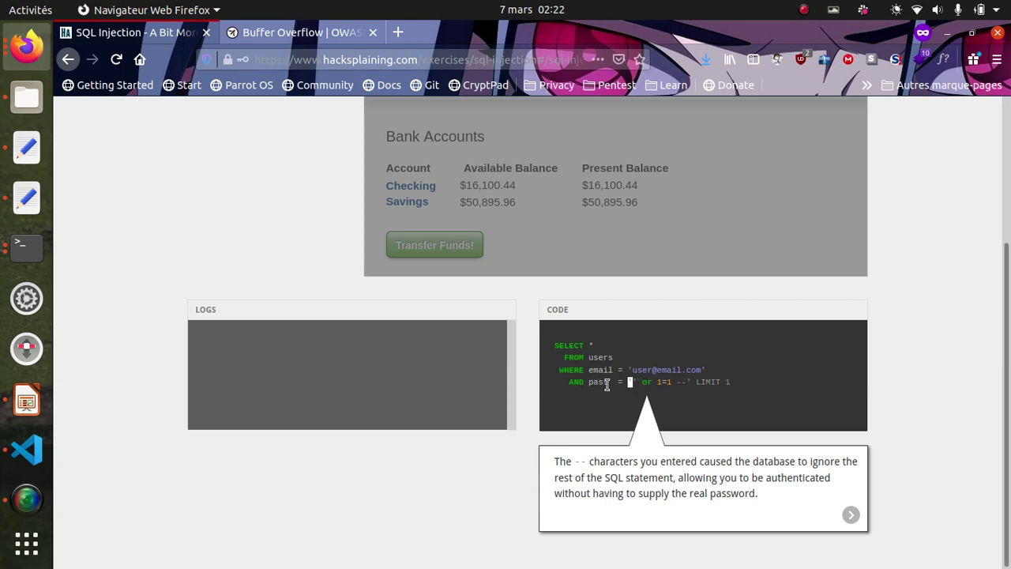
left_click_drag(595, 385, 604, 385)
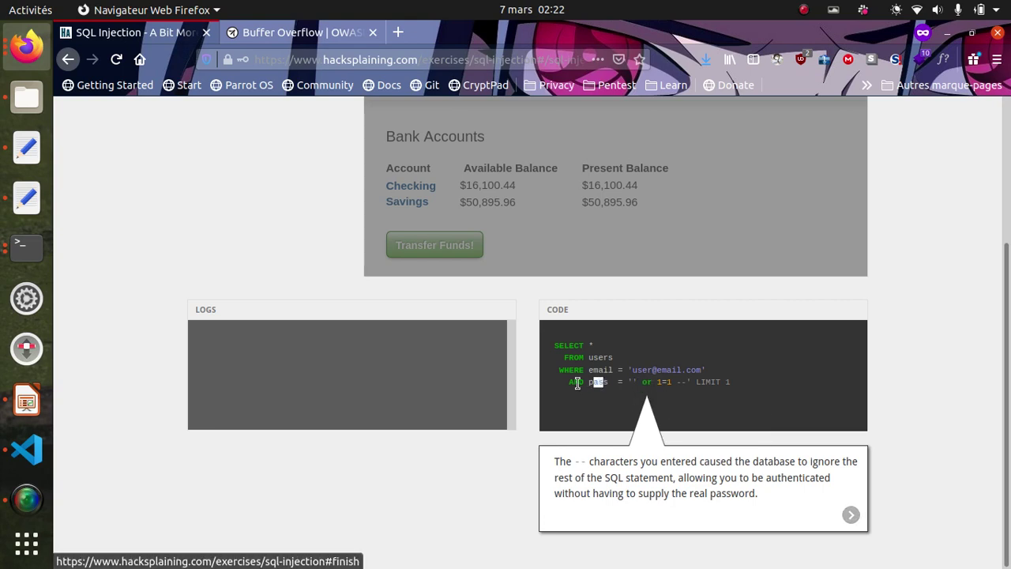
left_click_drag(588, 383, 609, 382)
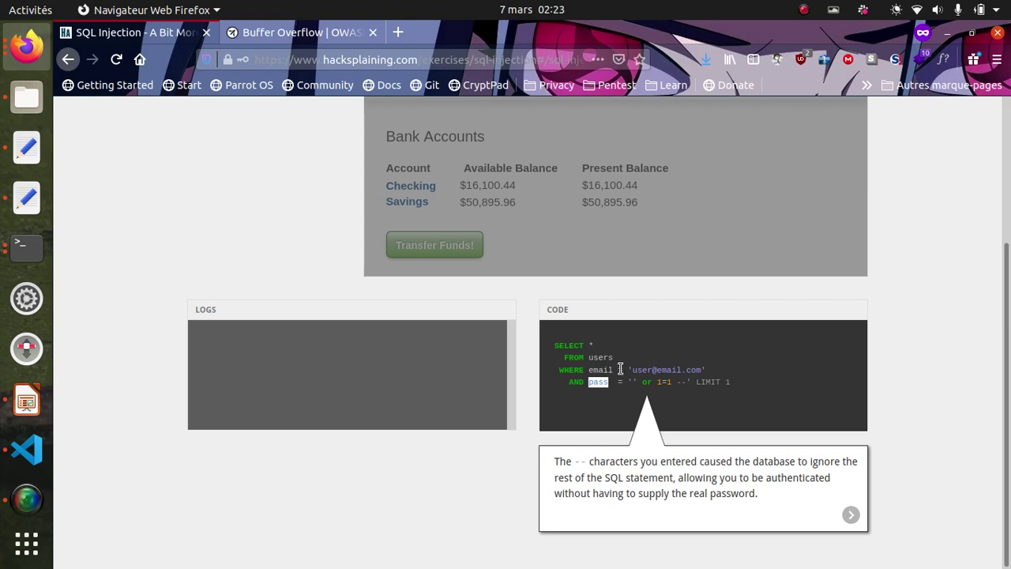
left_click_drag(623, 370, 734, 377)
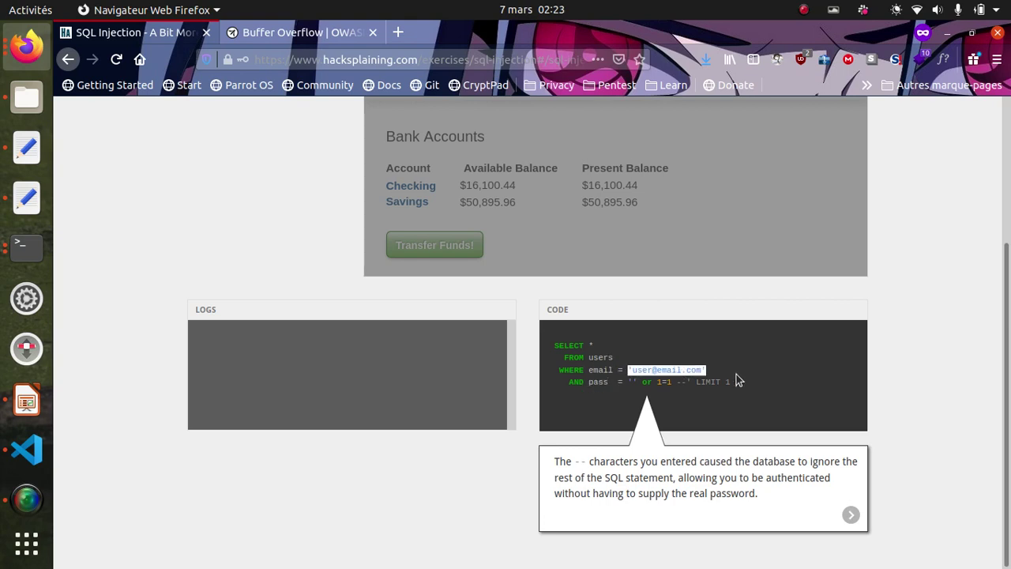
left_click_drag(586, 384, 610, 384)
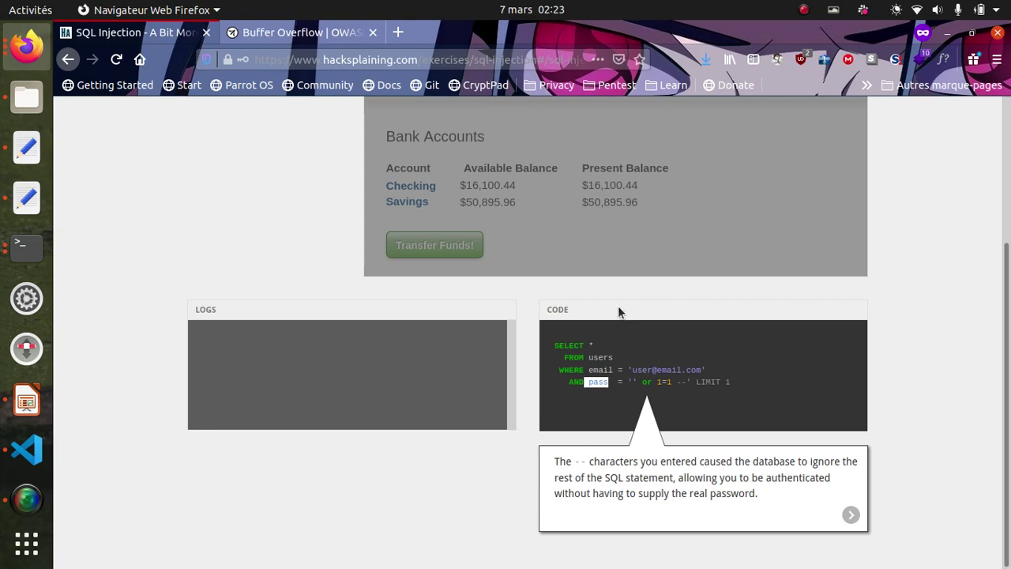
scroll(677, 296, "up", 1)
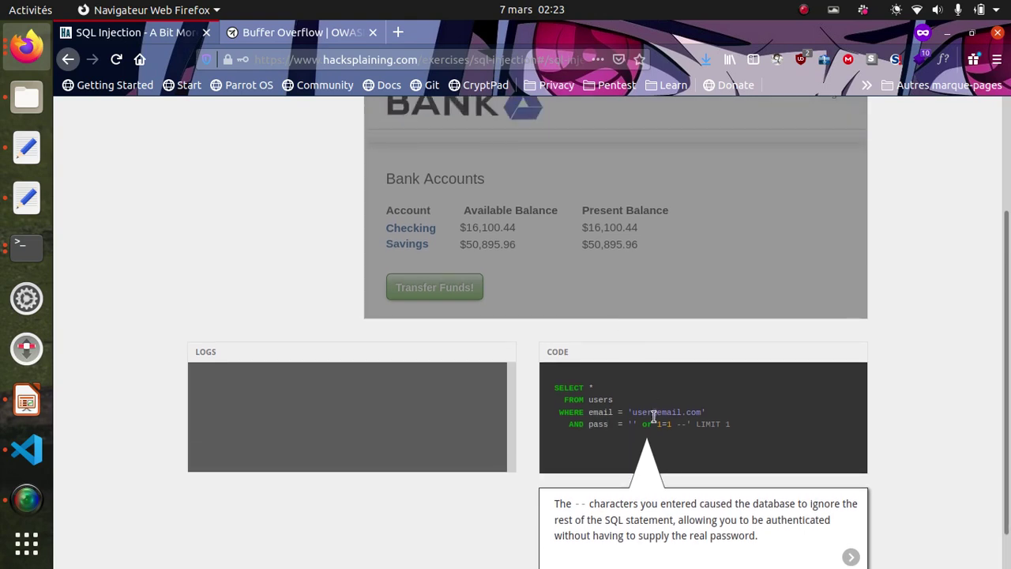
left_click_drag(628, 412, 725, 418)
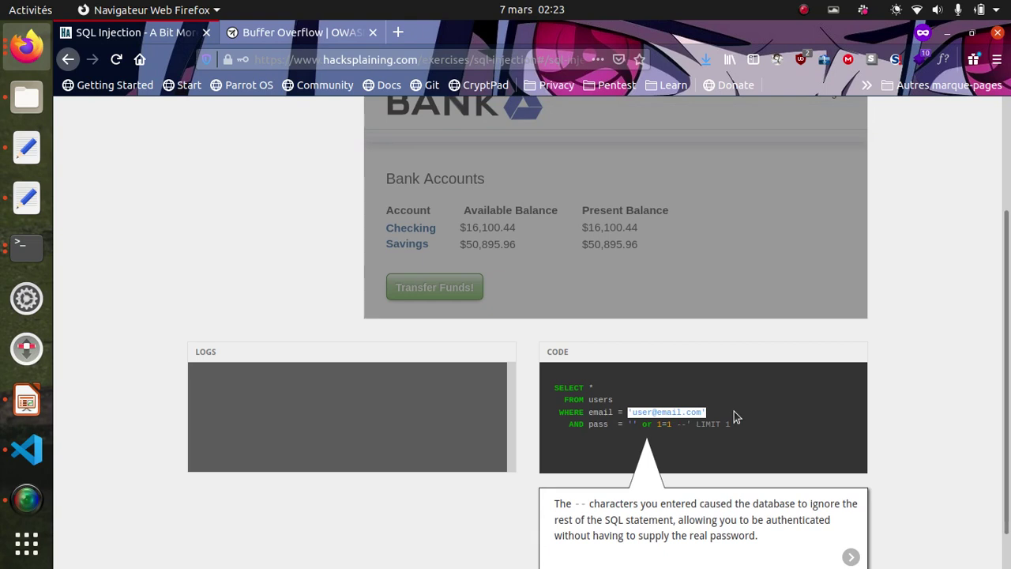
left_click(785, 415)
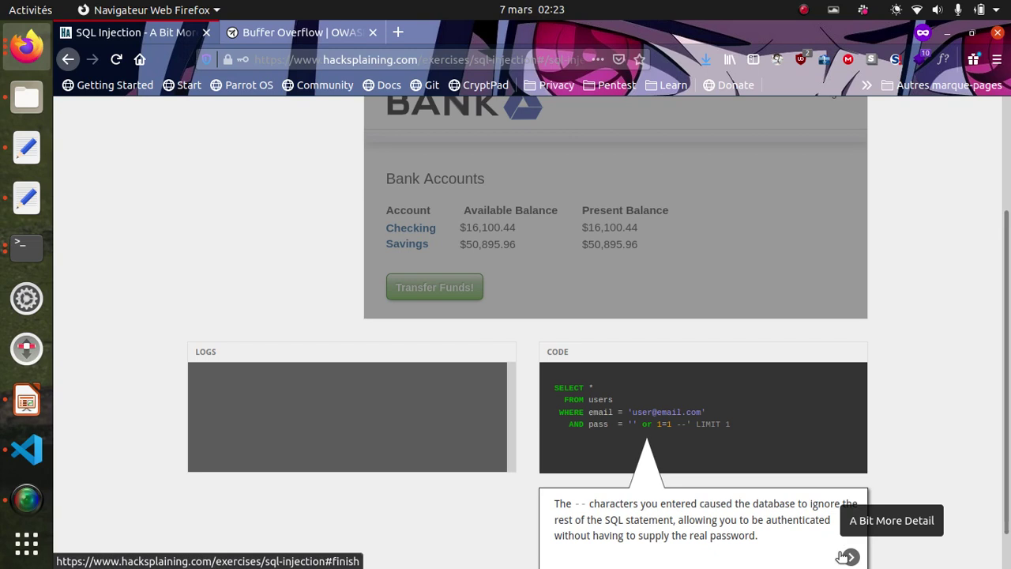
left_click(844, 557)
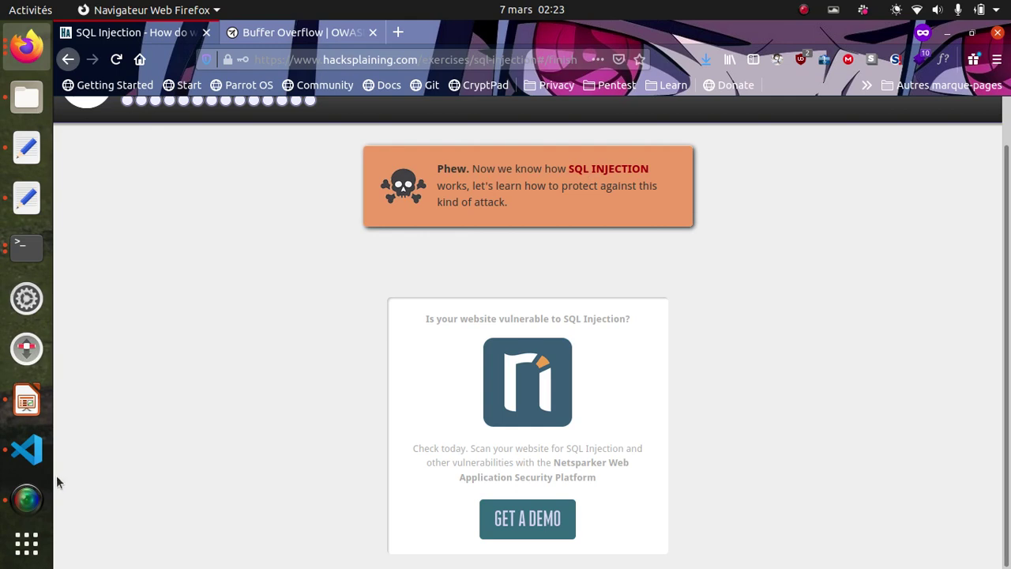
- Start the S2_LES_VULN_H presentation as a slideshow from the Diaporama menu and bring it forward
left_click(13, 403)
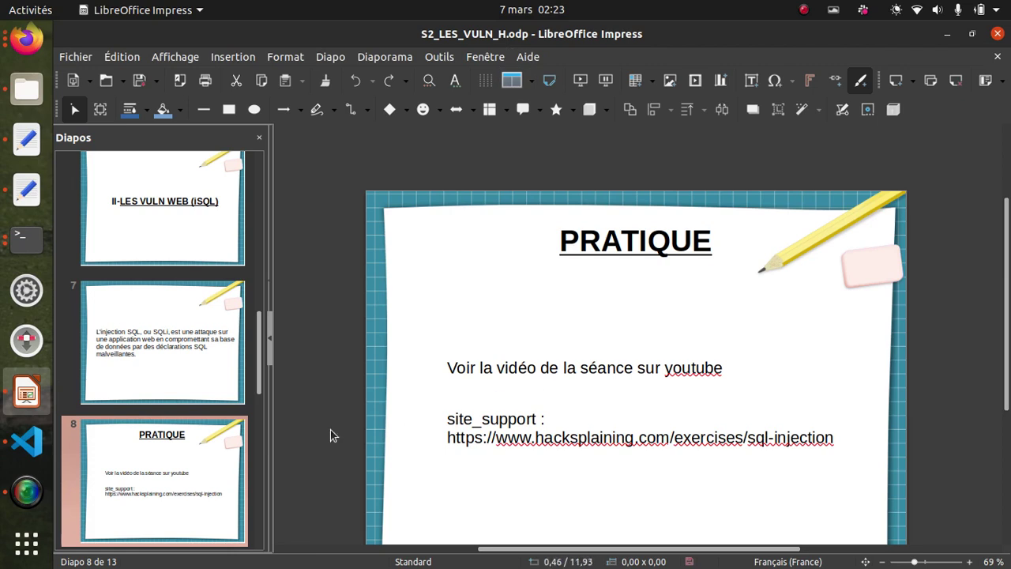
scroll(122, 444, "down", 3)
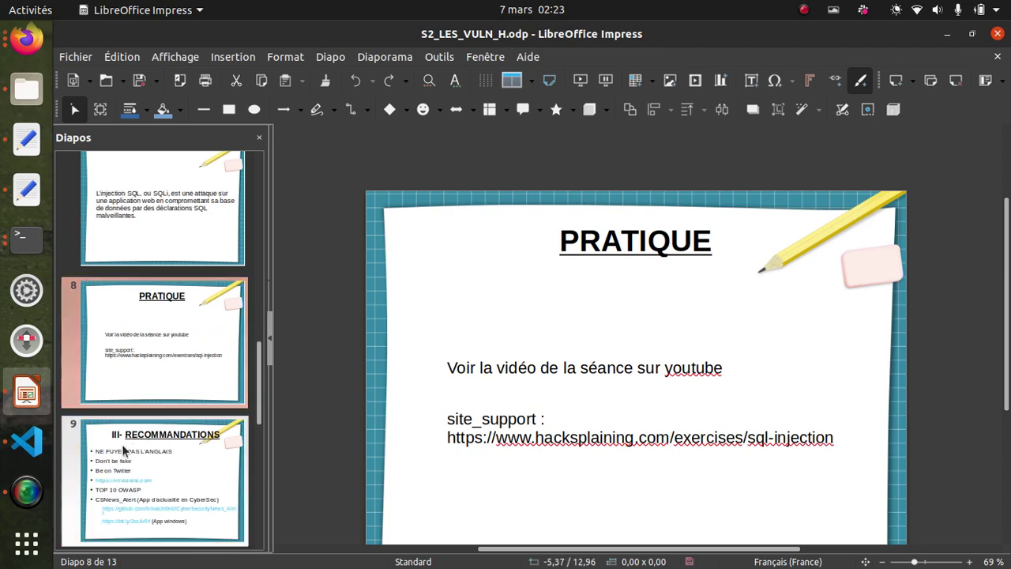
left_click(387, 57)
left_click(427, 76)
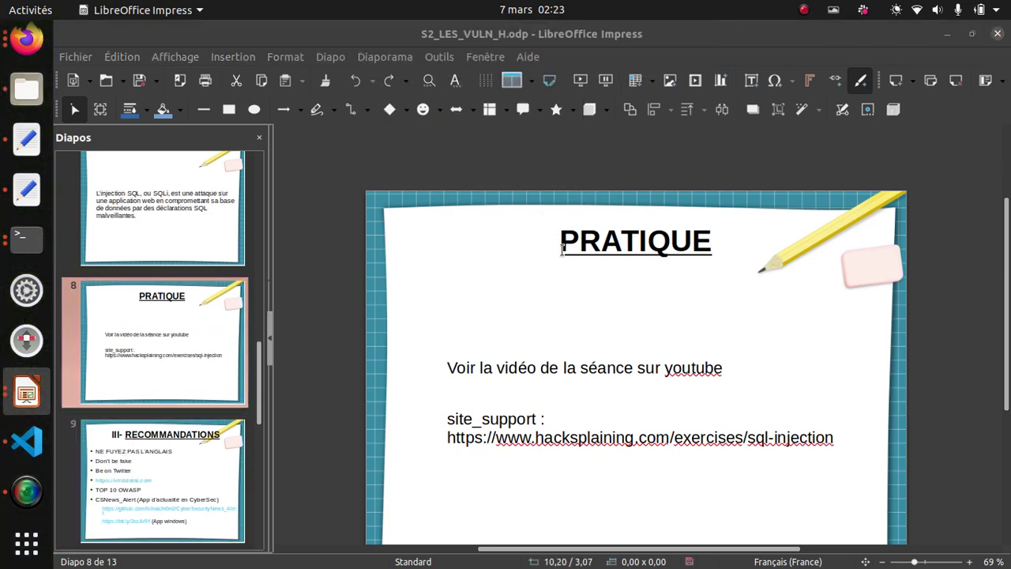
left_click(26, 393)
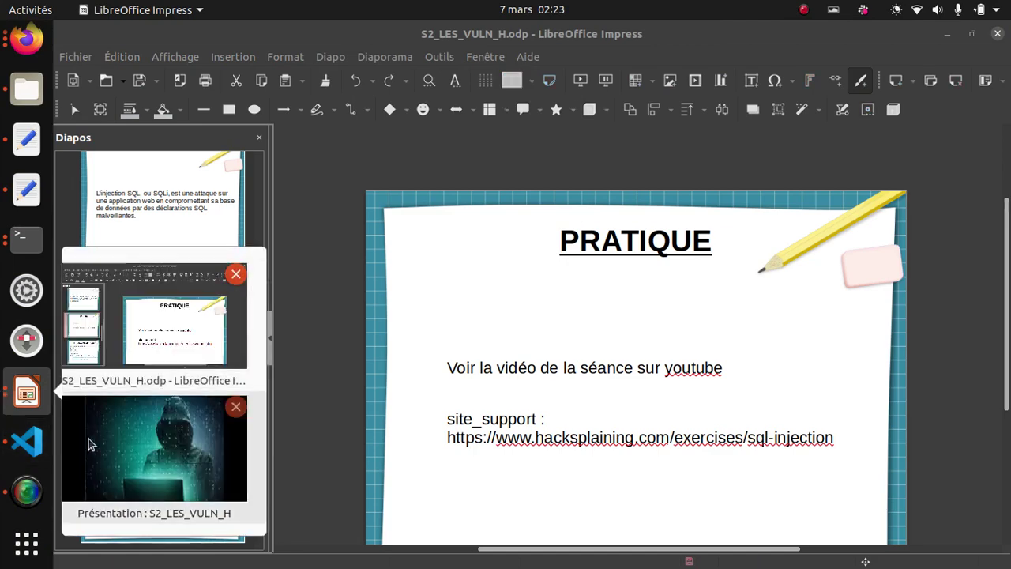
left_click(176, 453)
- Advance five slides, then step back one to the III- RECOMMANDATIONS slide
left_click(596, 384)
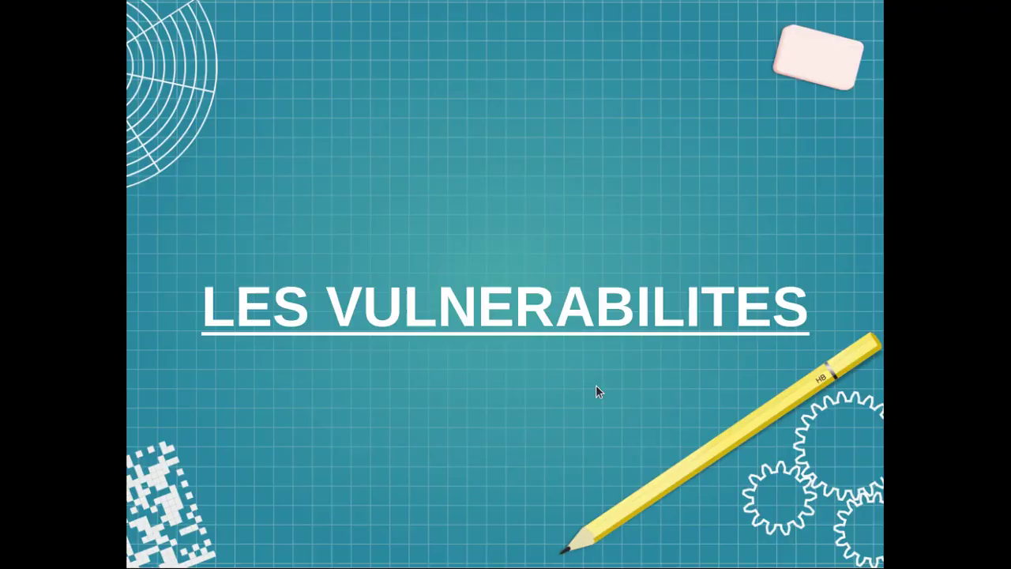
left_click(595, 384)
left_click(596, 385)
left_click(596, 385)
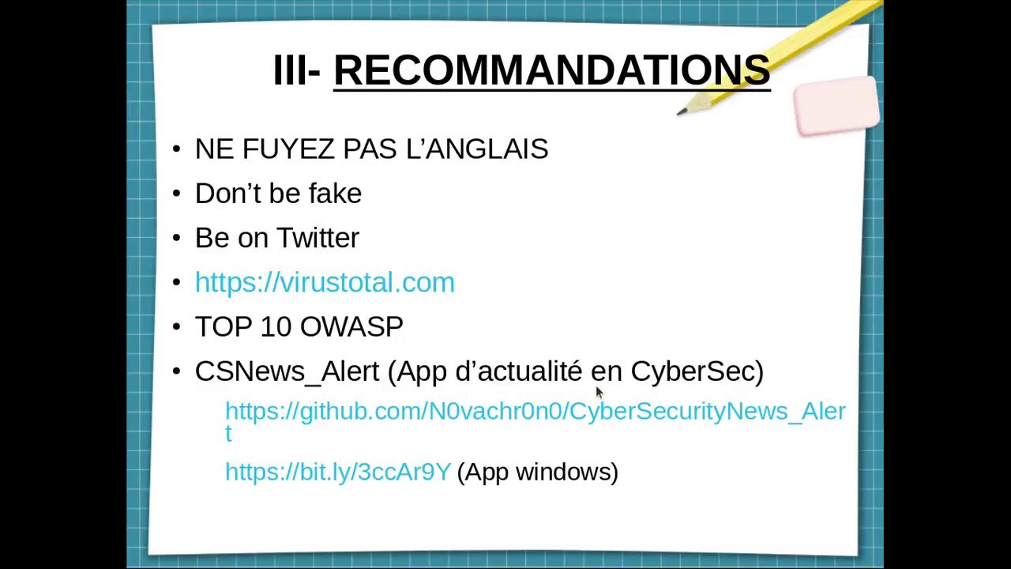
left_click(595, 384)
key("Left")
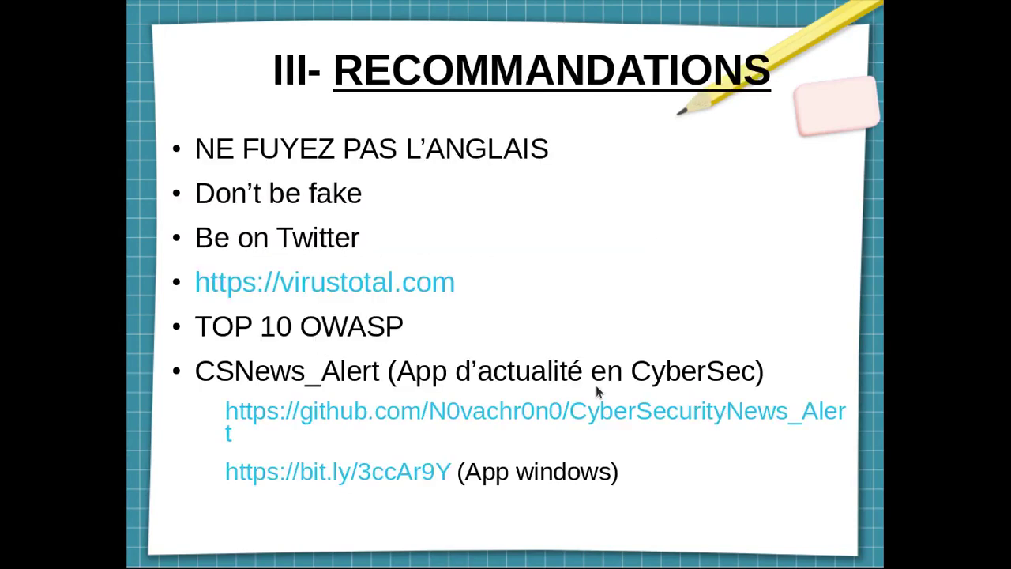